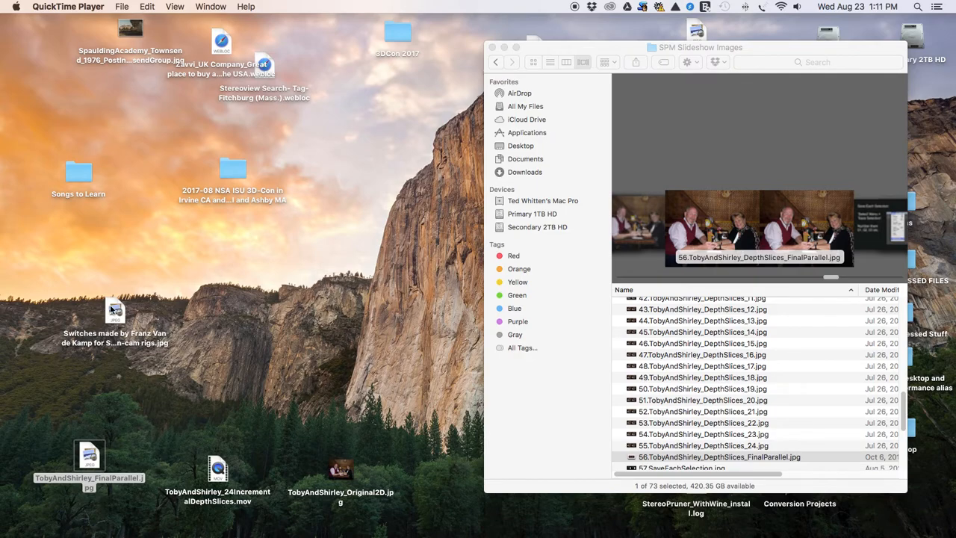
Switch to Adobe Photoshop Elements and open the couple's original 2D JPG photo from the Desktop
key("super+Tab")
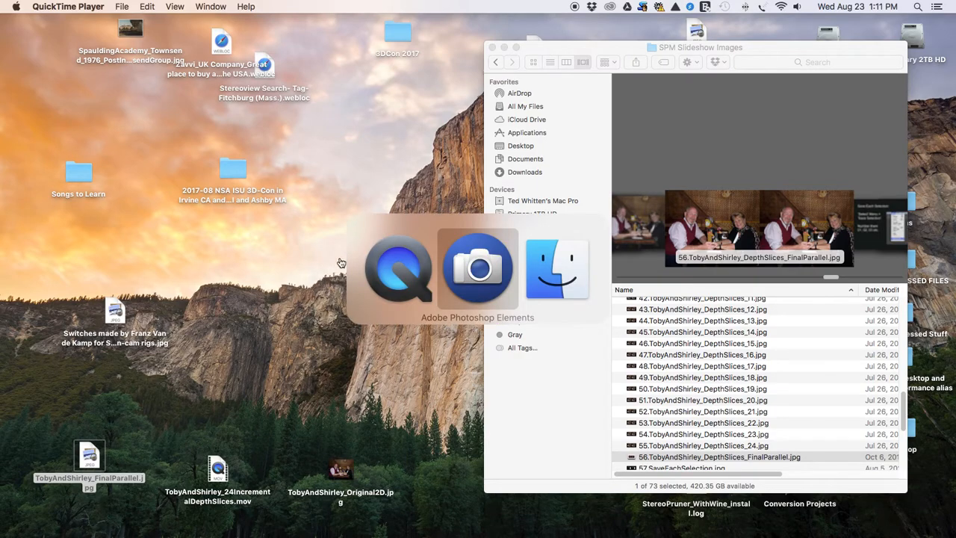
left_click(477, 279)
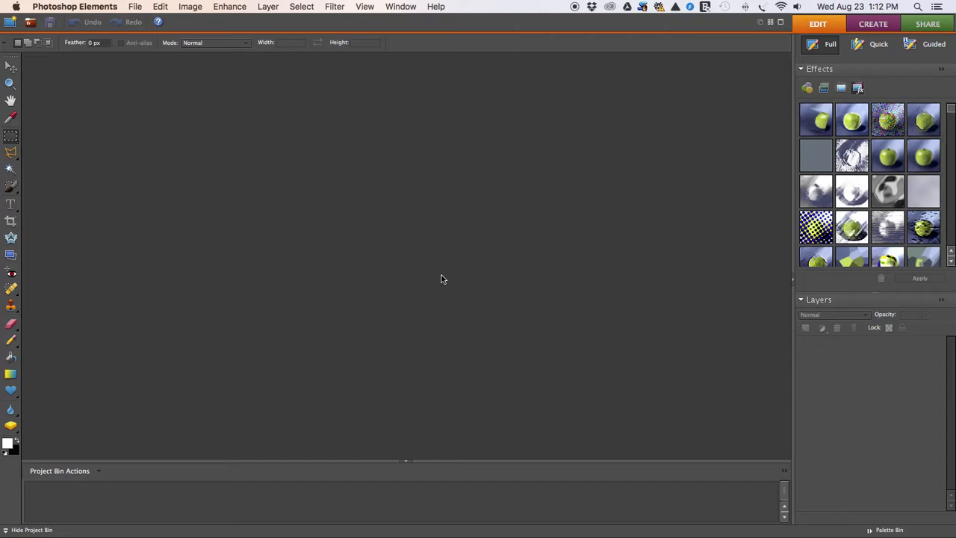
key("super+n")
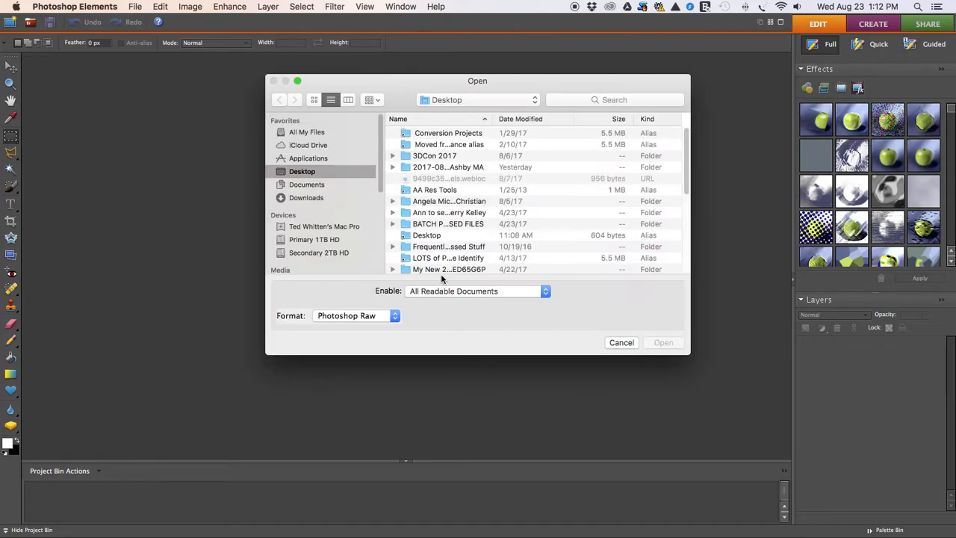
scroll(446, 224, "down", 5)
scroll(443, 260, "down", 6)
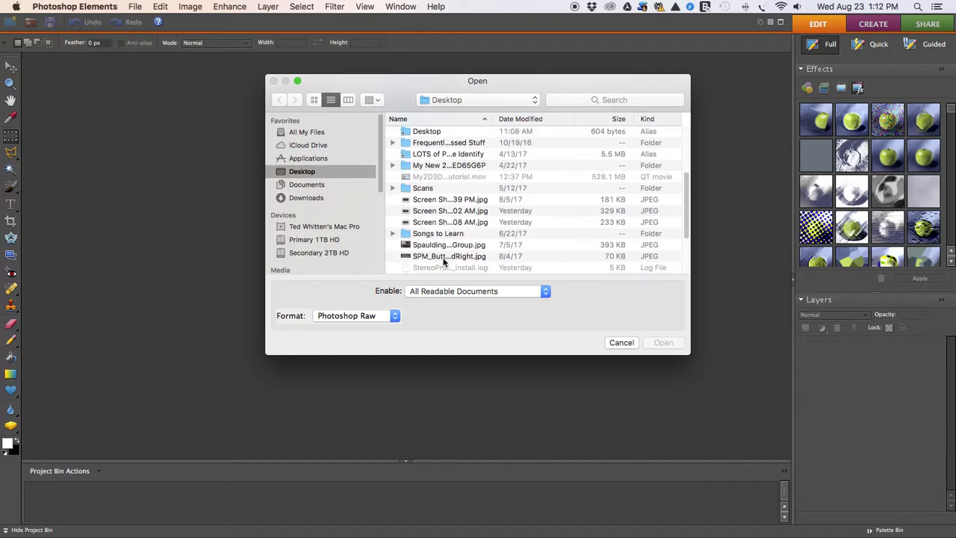
double_click(427, 246)
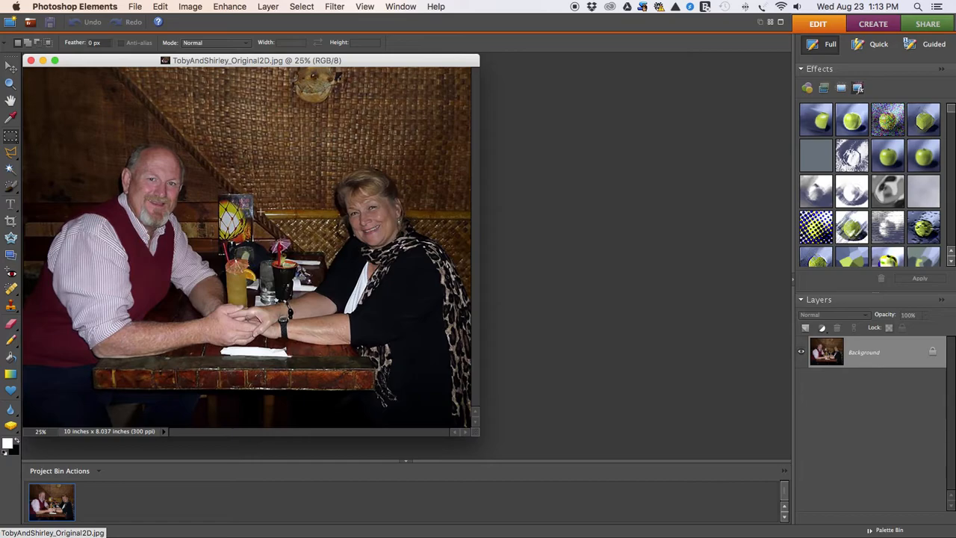
Check the photo's pixel dimensions, document size and resolution in the Image Size settings
left_click(190, 6)
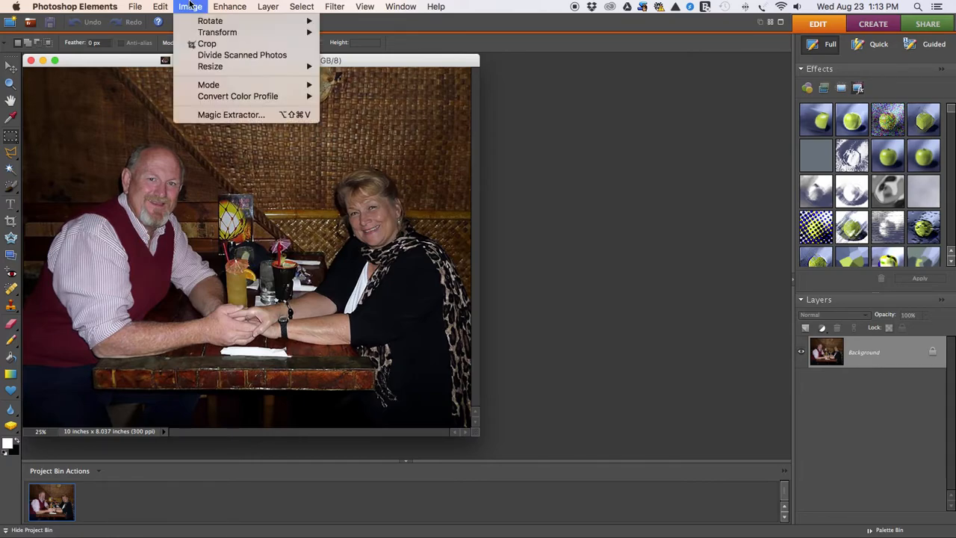
mouse_move(201, 69)
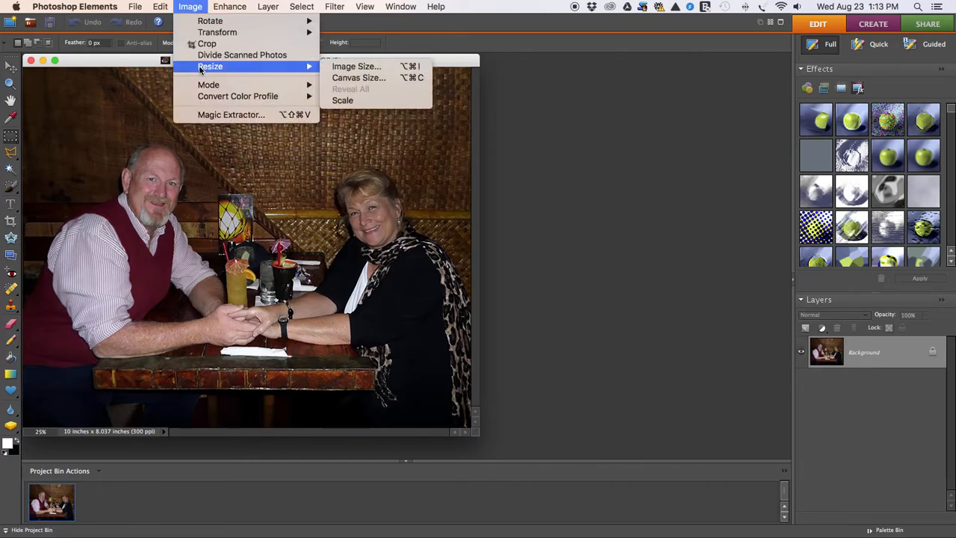
left_click(363, 68)
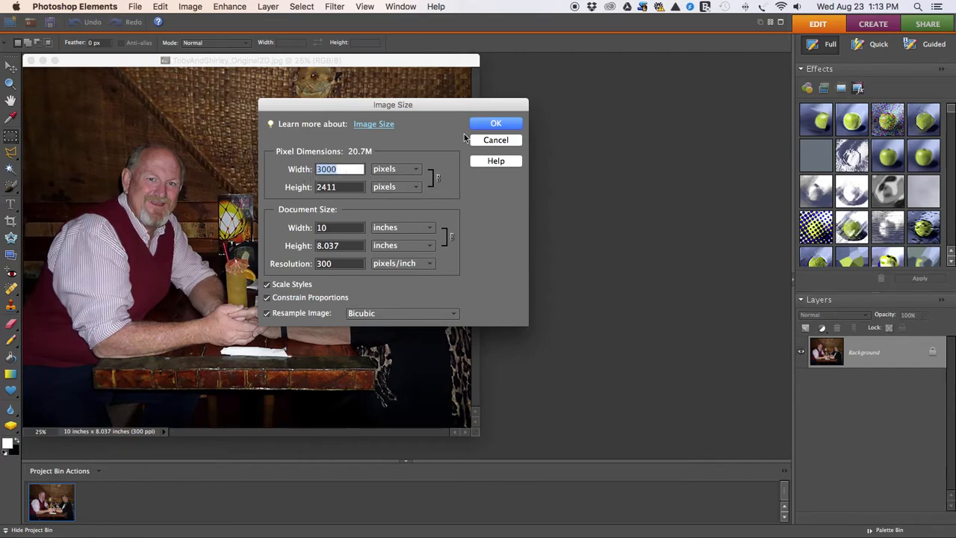
left_click(488, 124)
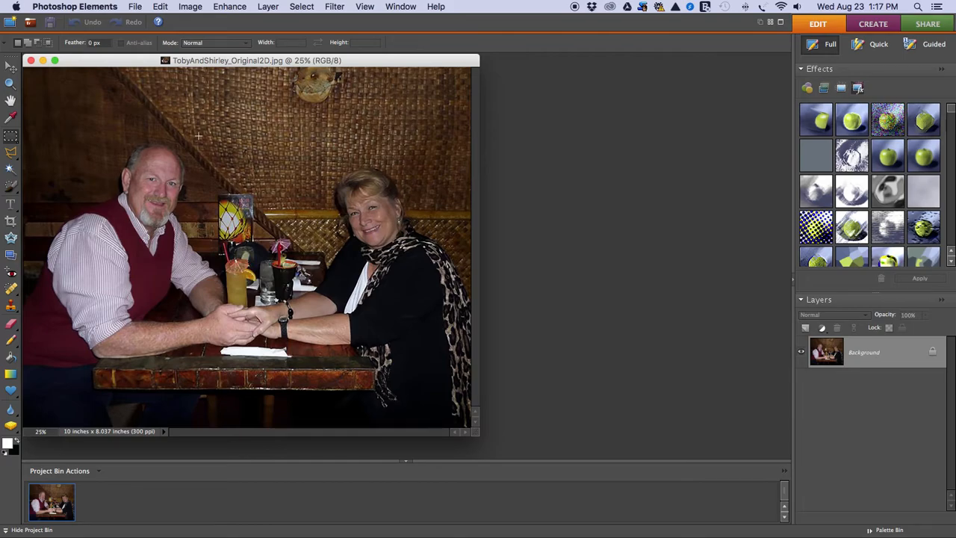
Outline the man's leg at the lower edge of the photo with the Polygonal Lasso tool
left_click(13, 154)
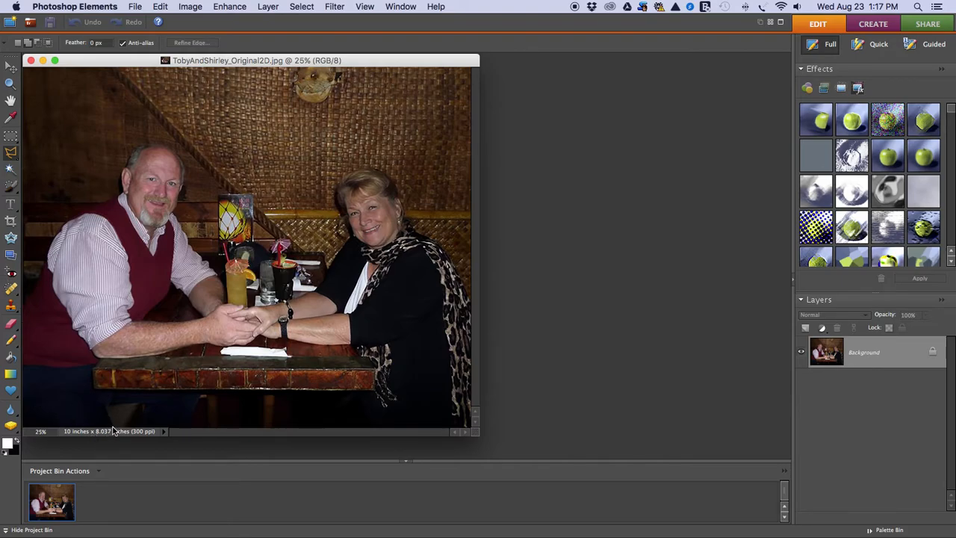
mouse_move(111, 414)
left_mouse_down()
mouse_move(23, 417)
mouse_move(114, 423)
left_mouse_up()
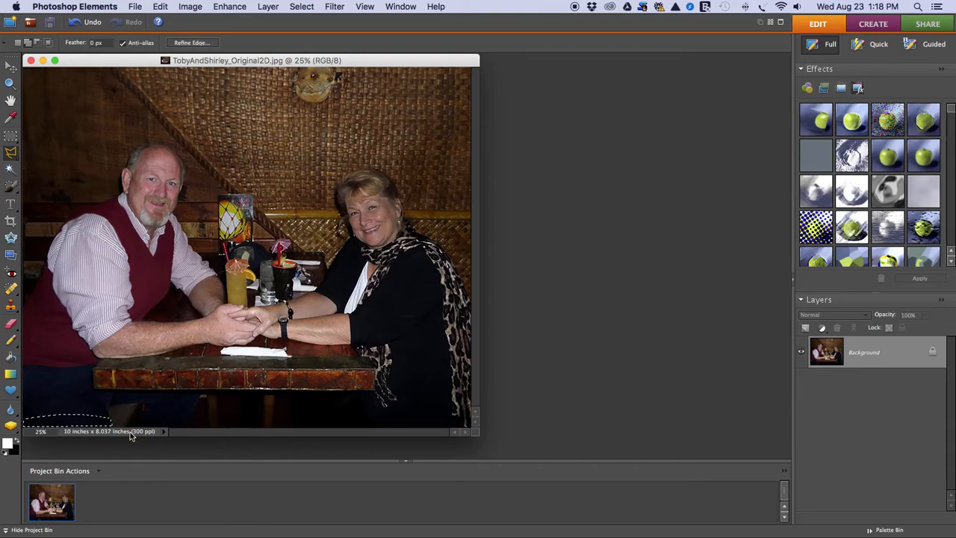
left_click(12, 137)
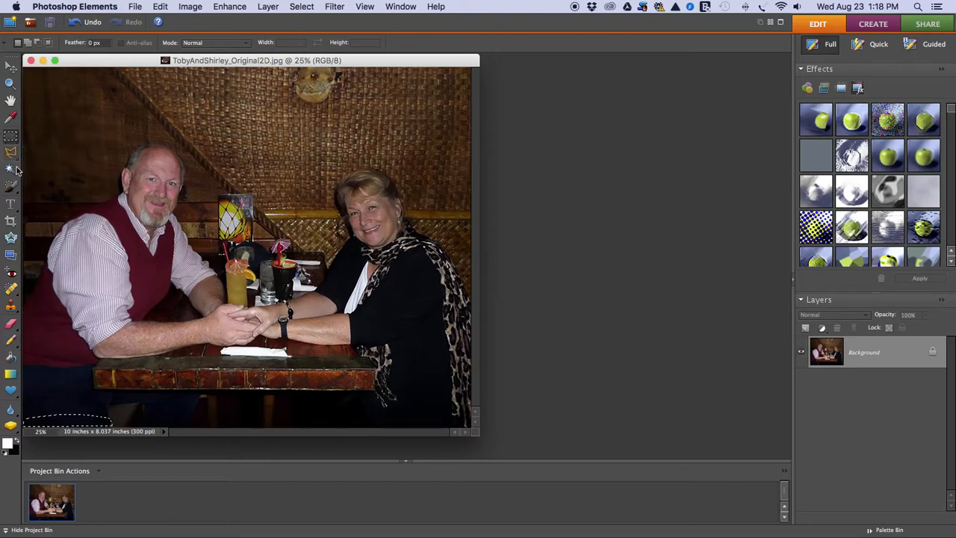
left_click(12, 171)
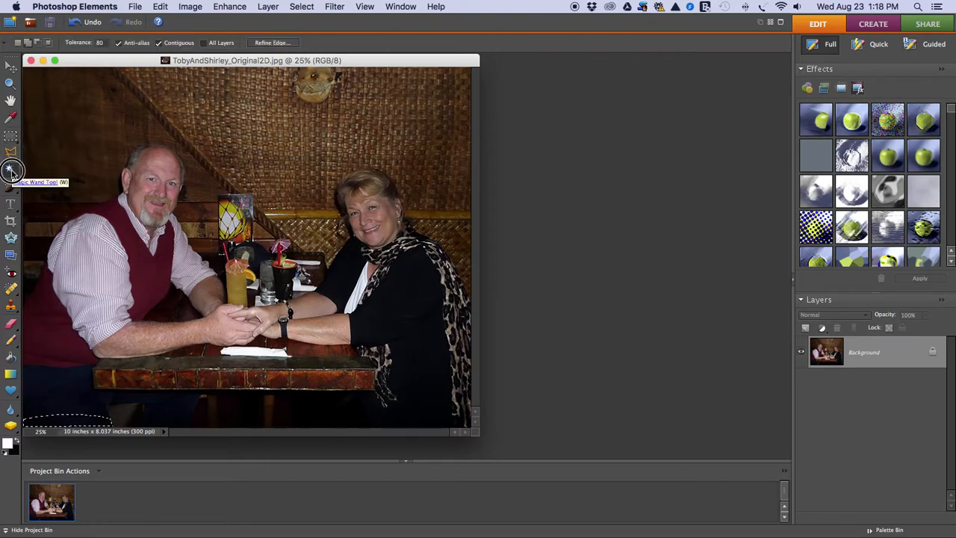
Try a freehand Lasso selection on the dark wall above the man, and deselect it
left_click(14, 153)
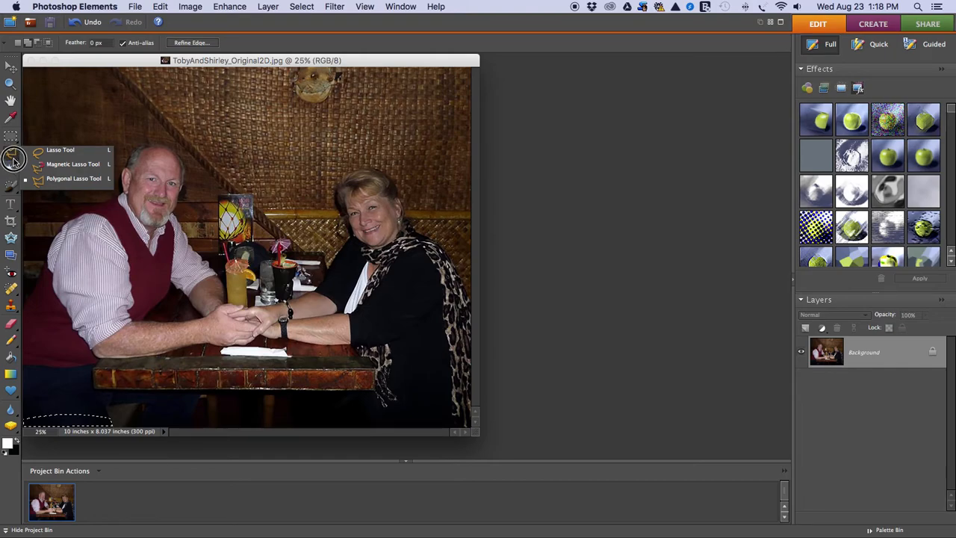
left_click(43, 152)
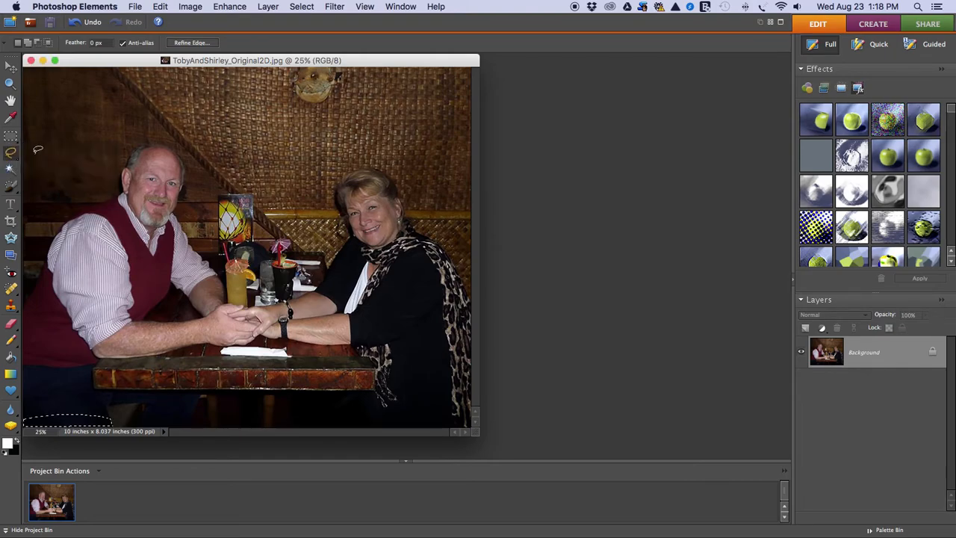
left_click(74, 149)
mouse_move(69, 140)
left_mouse_down()
mouse_move(65, 164)
mouse_move(88, 164)
mouse_move(69, 142)
left_mouse_up()
key("super+d")
Try tracing the man's shoulder with the Magnetic Lasso tool, and abandon the outline
left_click_drag(10, 153, 52, 164)
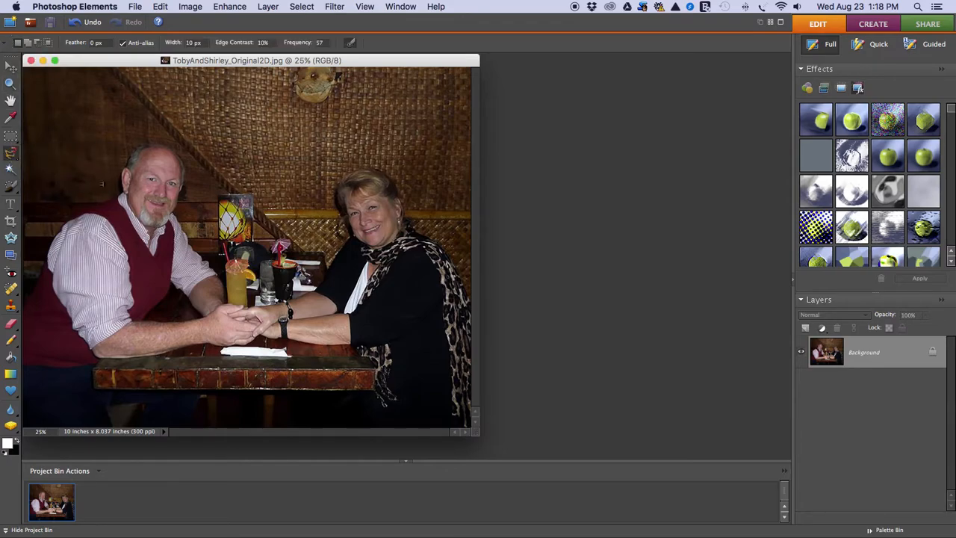
left_click(108, 200)
key("Escape")
Select the man's leg along the photo's lower edge again with the Polygonal Lasso tool
left_click(10, 152)
left_click(56, 180)
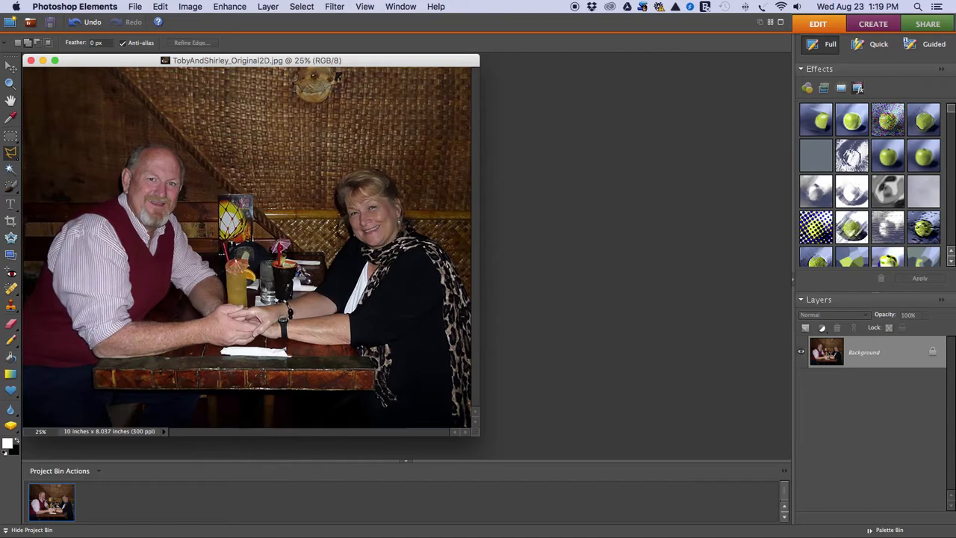
left_click(114, 422)
left_click_drag(113, 417, 145, 442)
Save the leg outline as a new selection named "001" plus the man's first name and "leg"
left_click(303, 6)
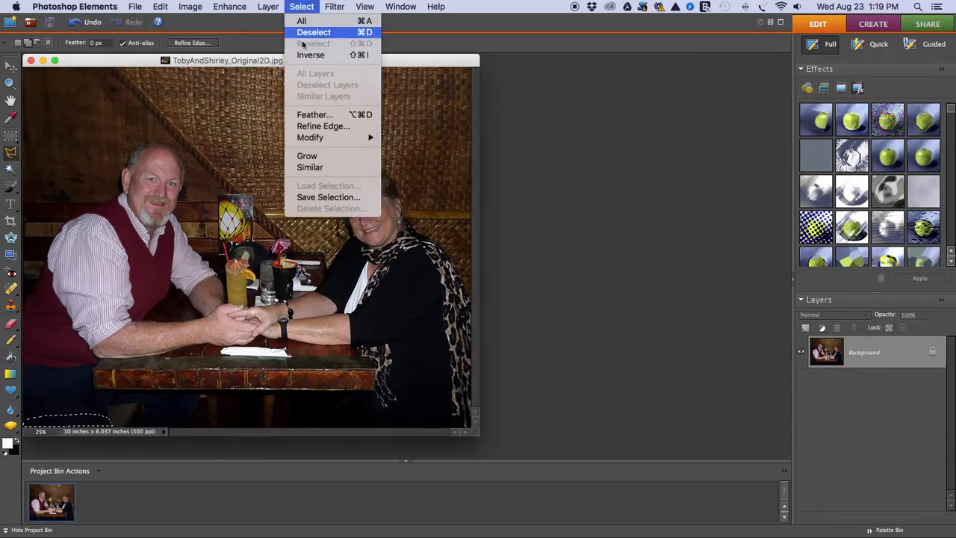
left_click(331, 198)
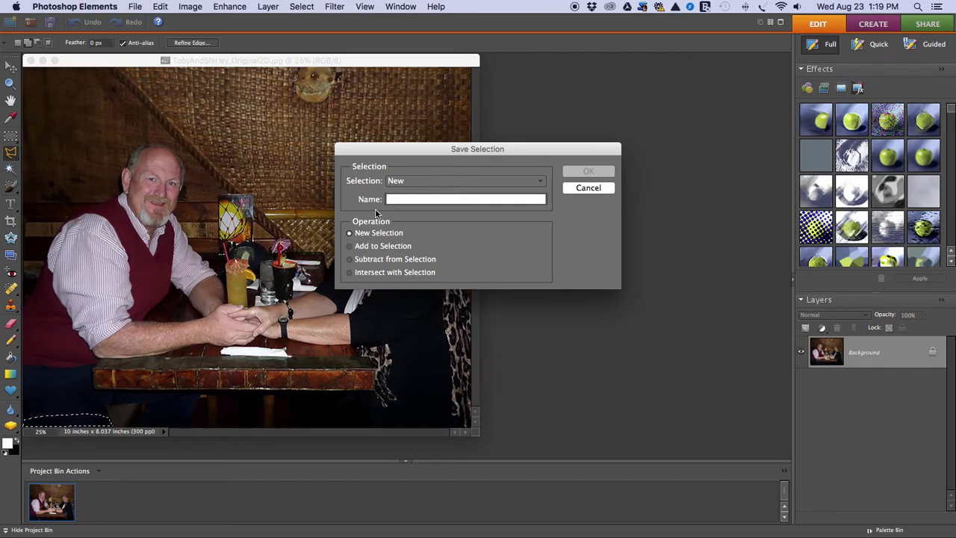
type("00")
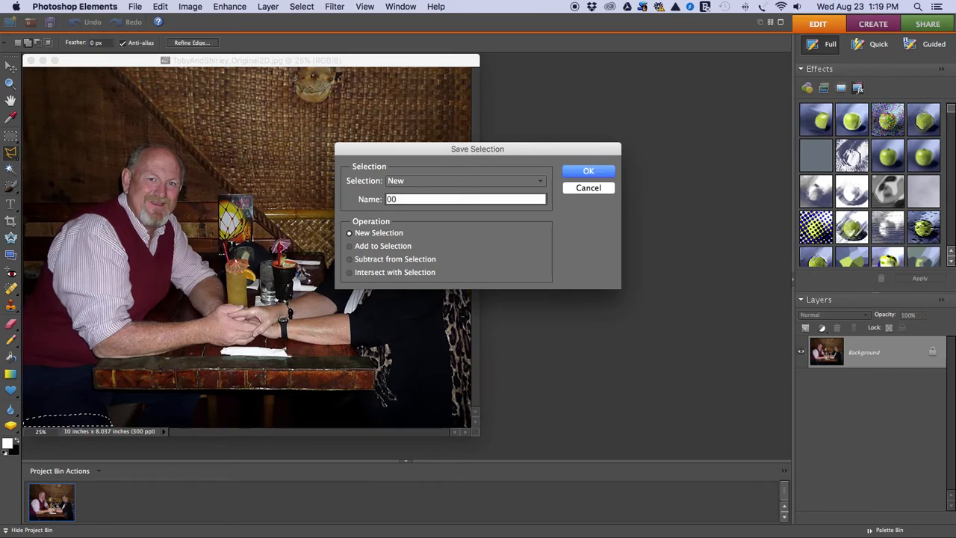
type("1")
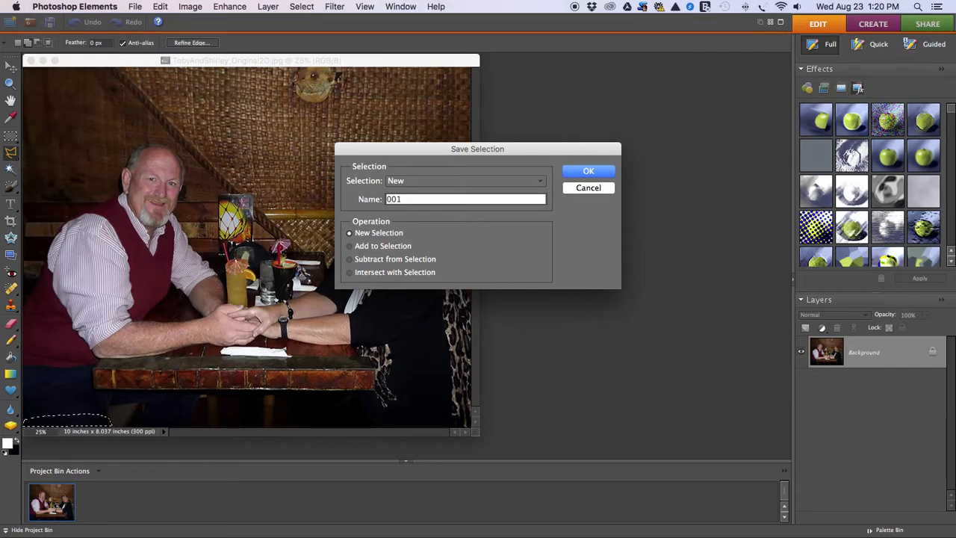
type(" Toby's leg")
left_click(605, 170)
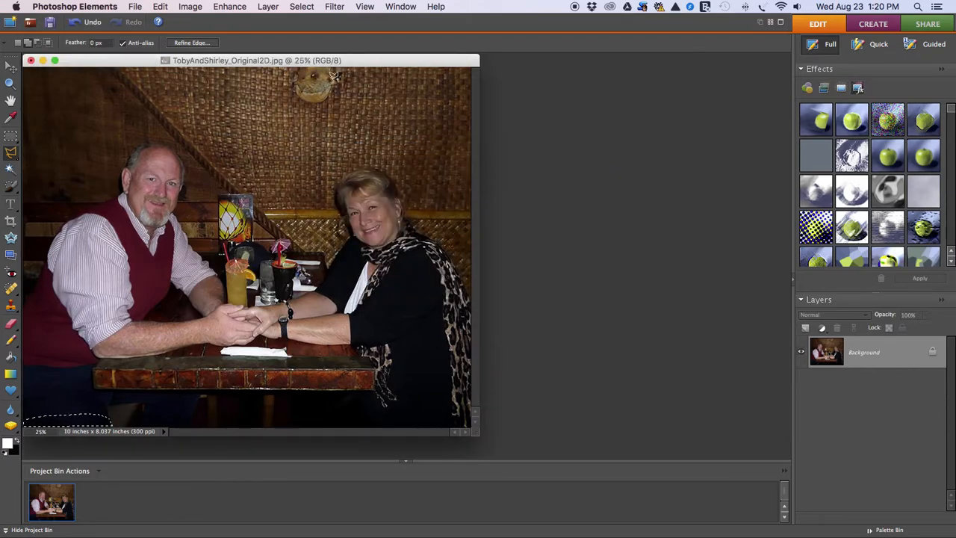
Load the saved 001 leg selection as a new selection
left_click(301, 7)
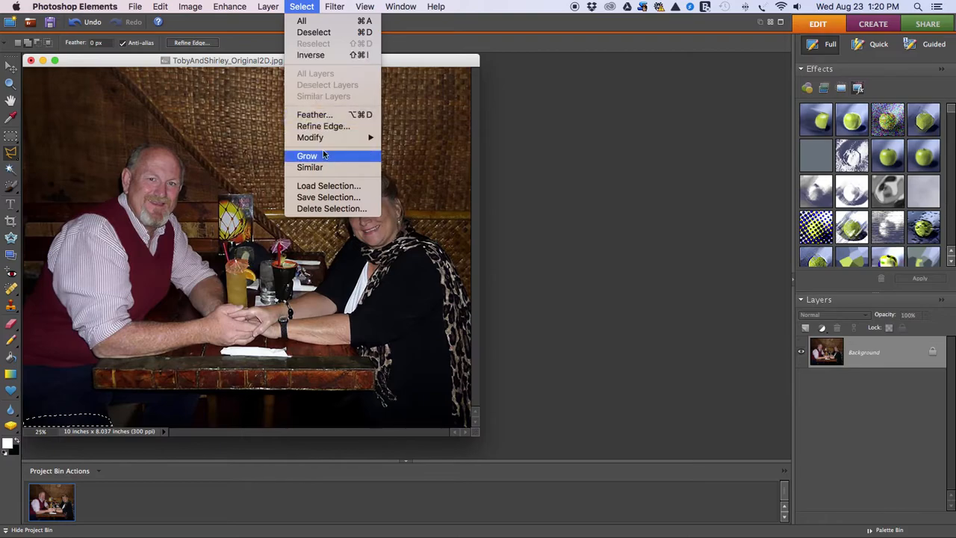
left_click(327, 187)
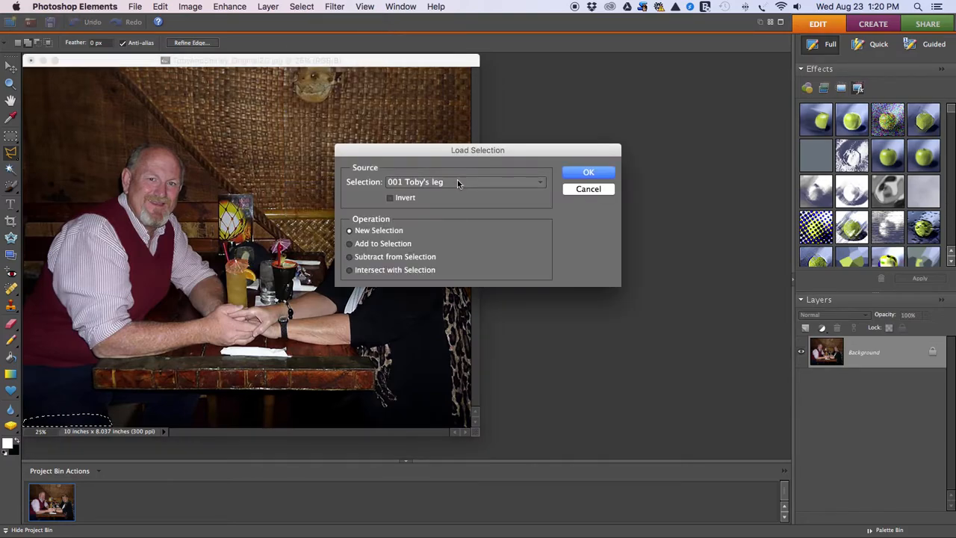
left_click(581, 176)
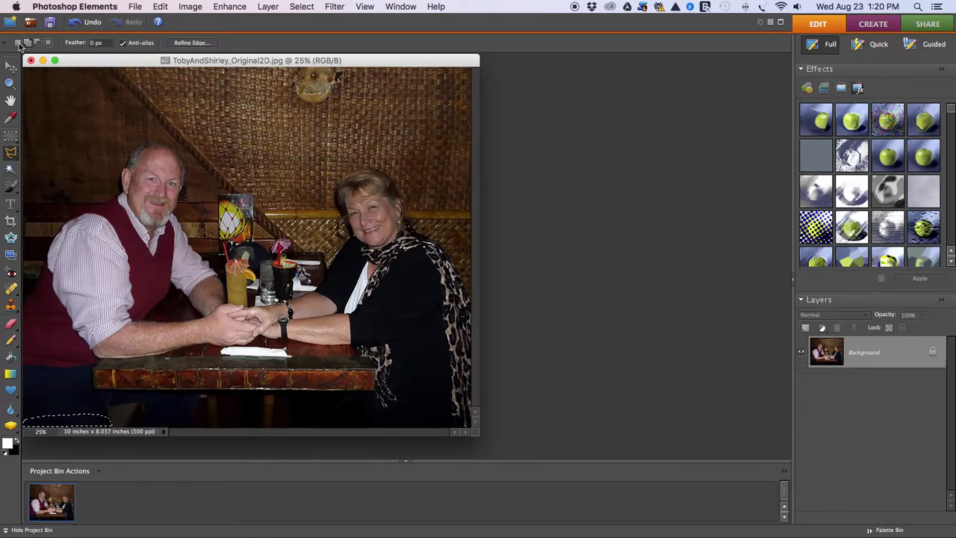
Clear the active selection with the Rectangular Marquee tool, and reload the saved 001 leg selection
left_click(10, 136)
left_click(39, 161)
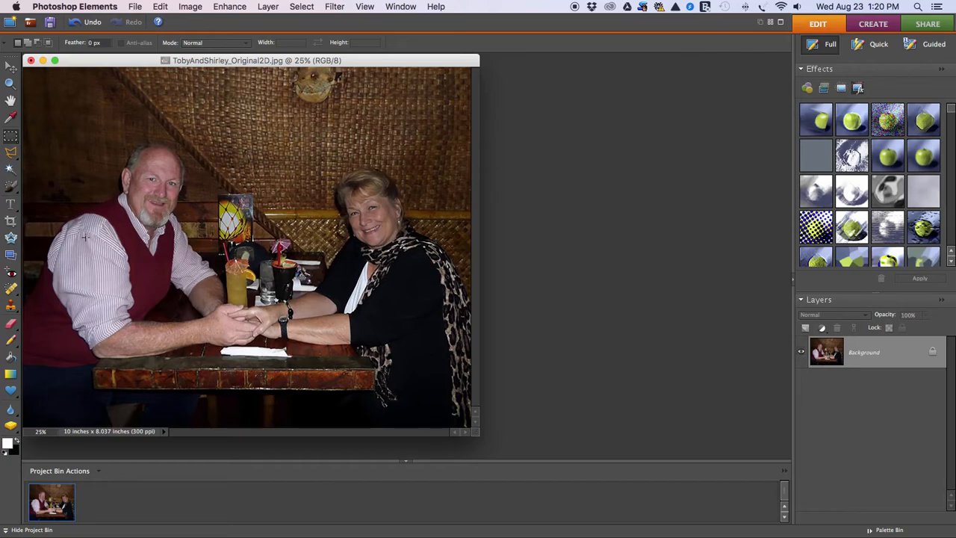
left_click(308, 6)
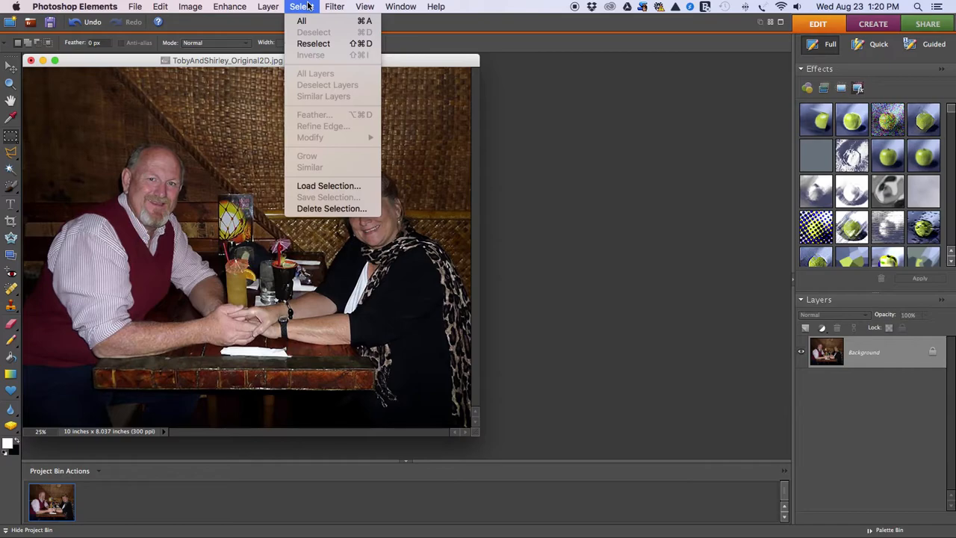
left_click(327, 186)
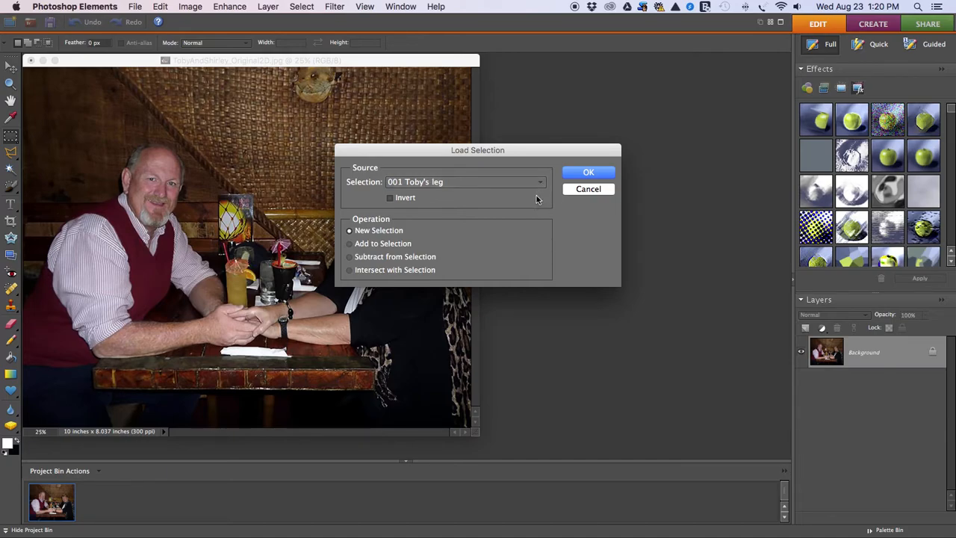
left_click(588, 173)
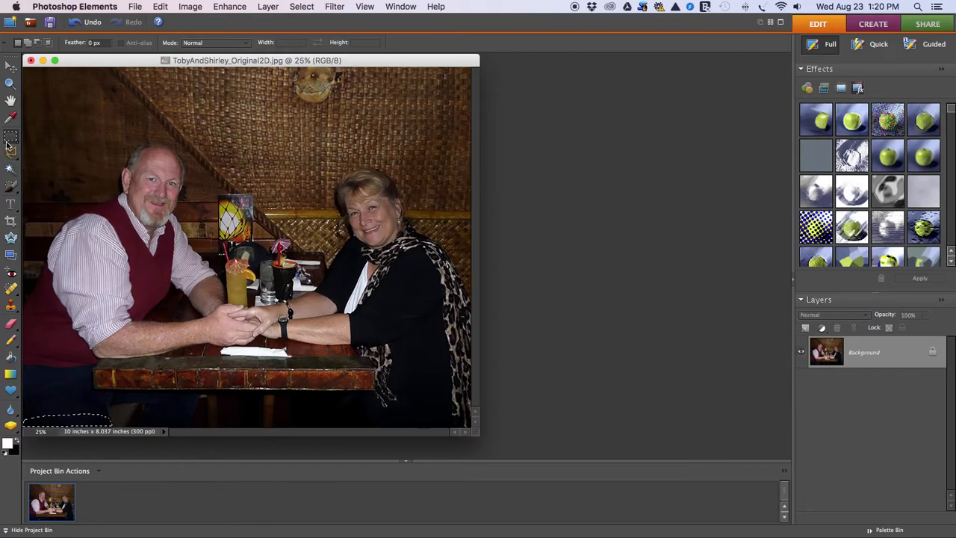
left_click(137, 5)
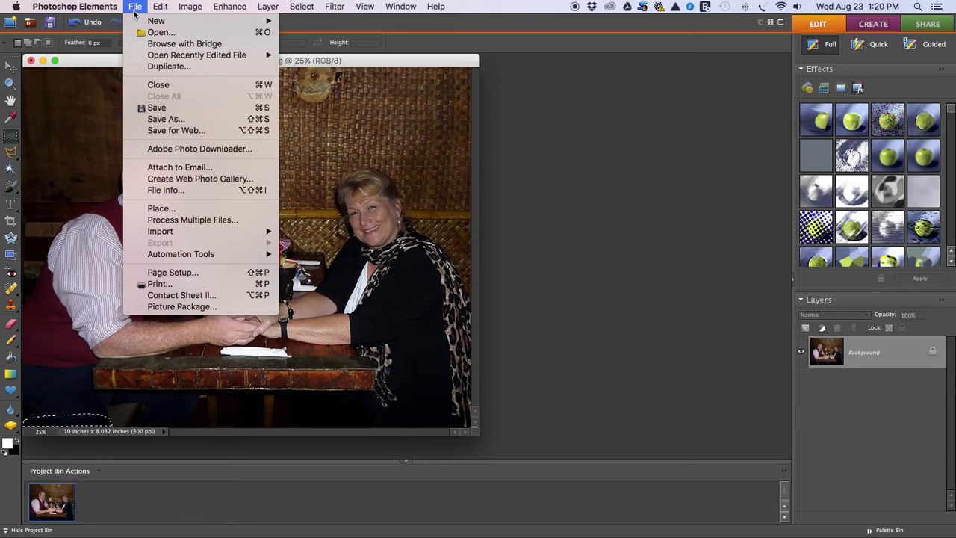
left_click(159, 121)
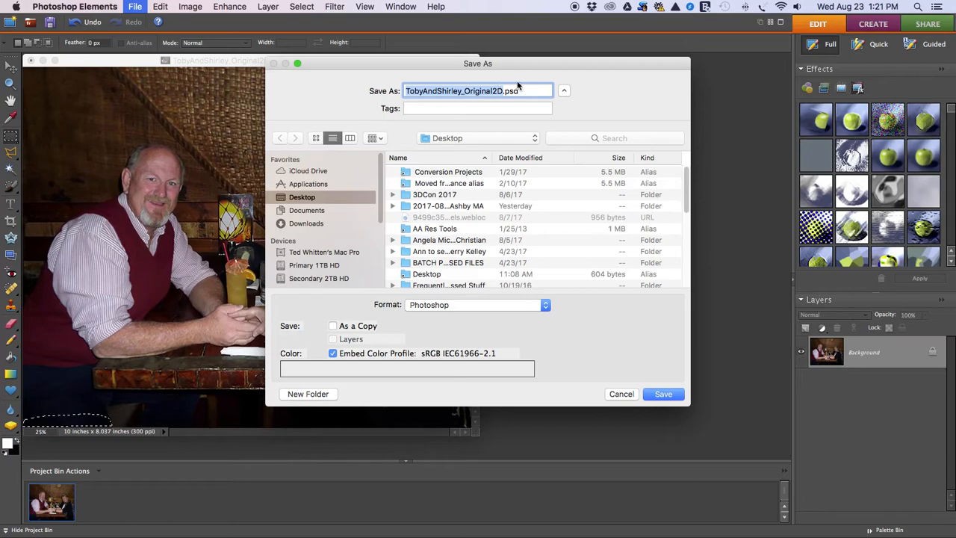
left_click(621, 395)
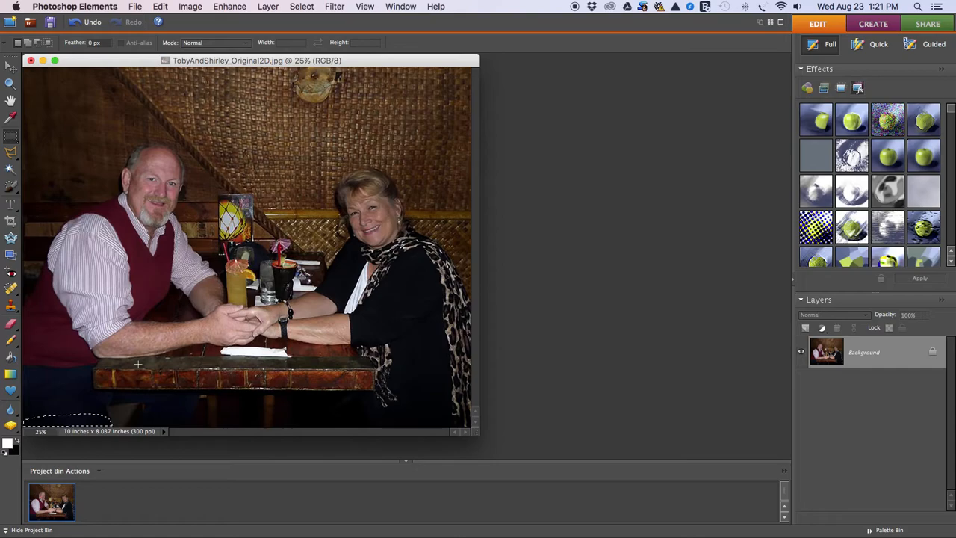
left_click(303, 4)
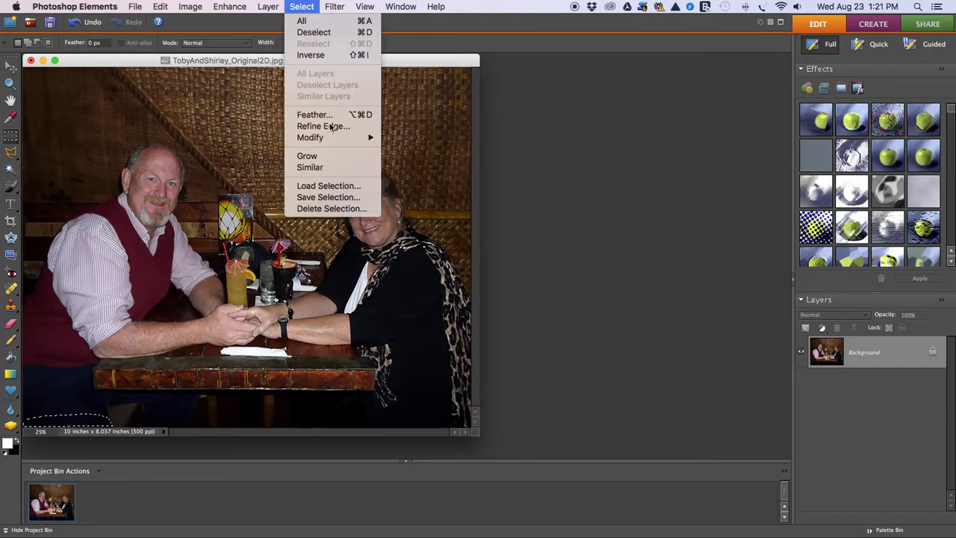
key("Escape")
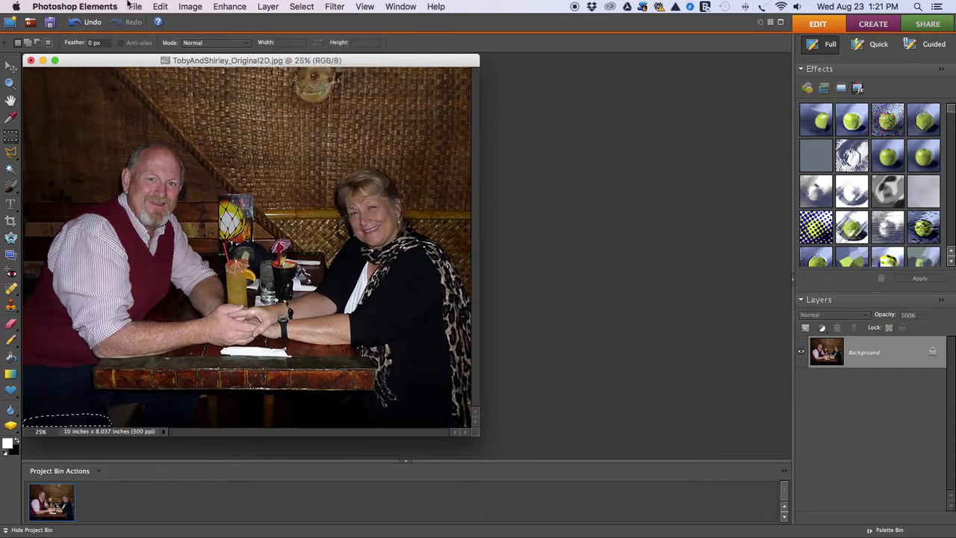
left_click(135, 6)
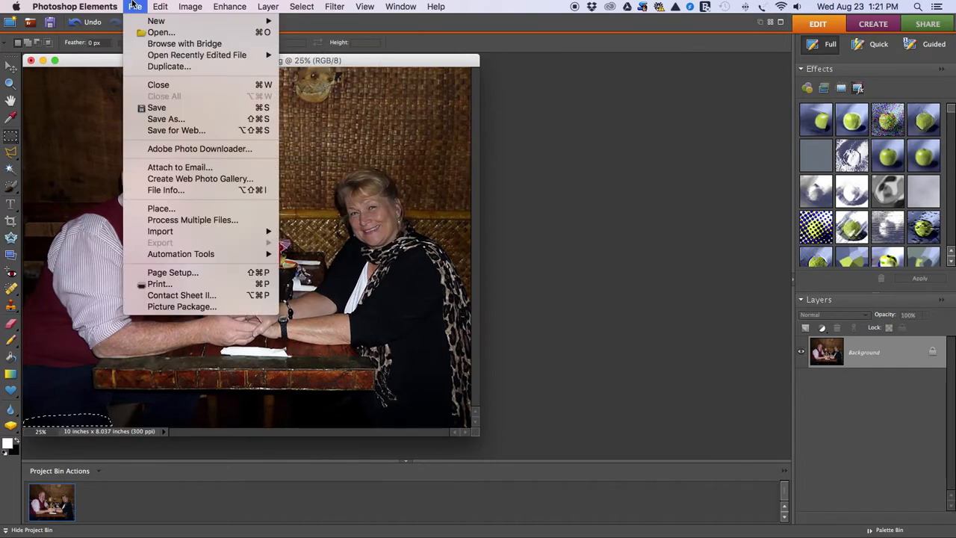
Save the photo with its stored selection, and dismiss the Java JDK installation notice
left_click(158, 111)
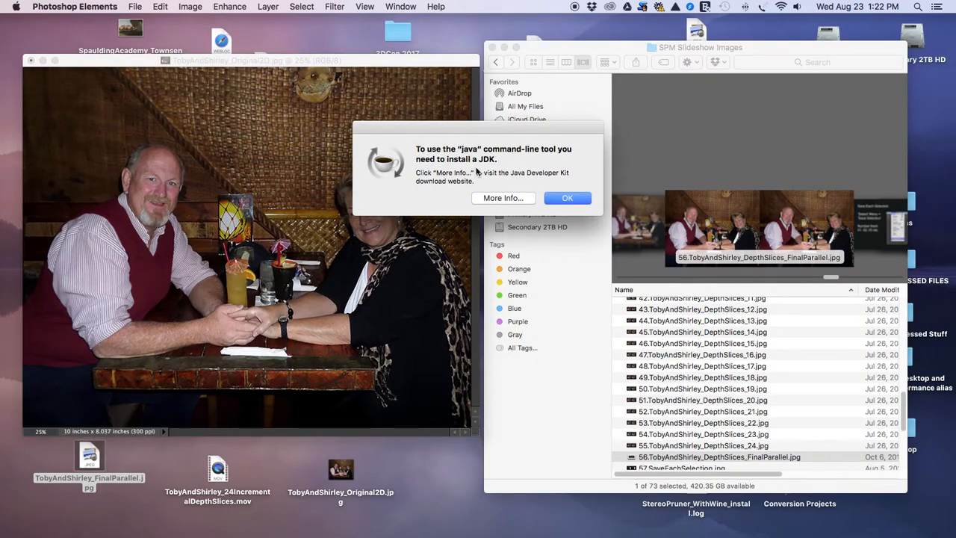
left_click(565, 198)
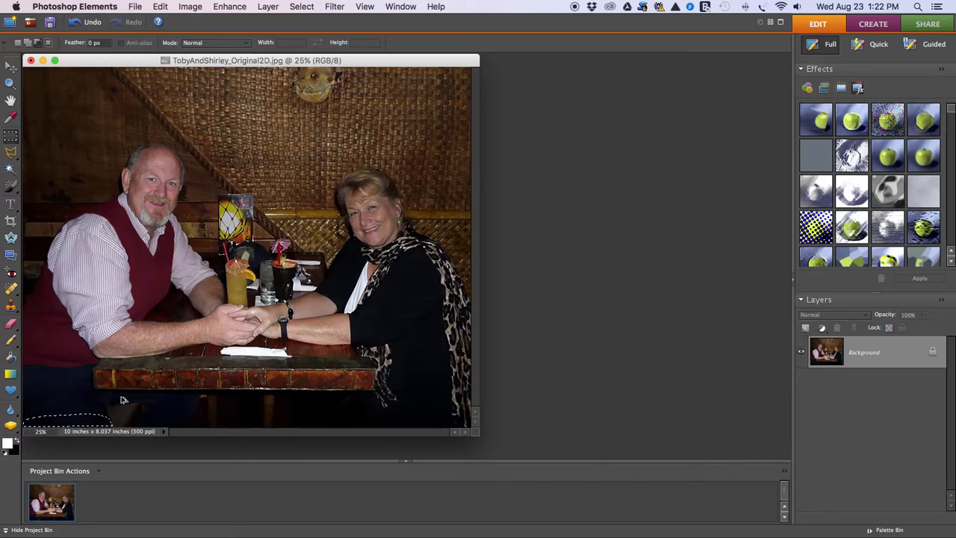
Examine the drinks and the man's vest at 100% magnification, and return to the 25% overview
key("super+alt+0")
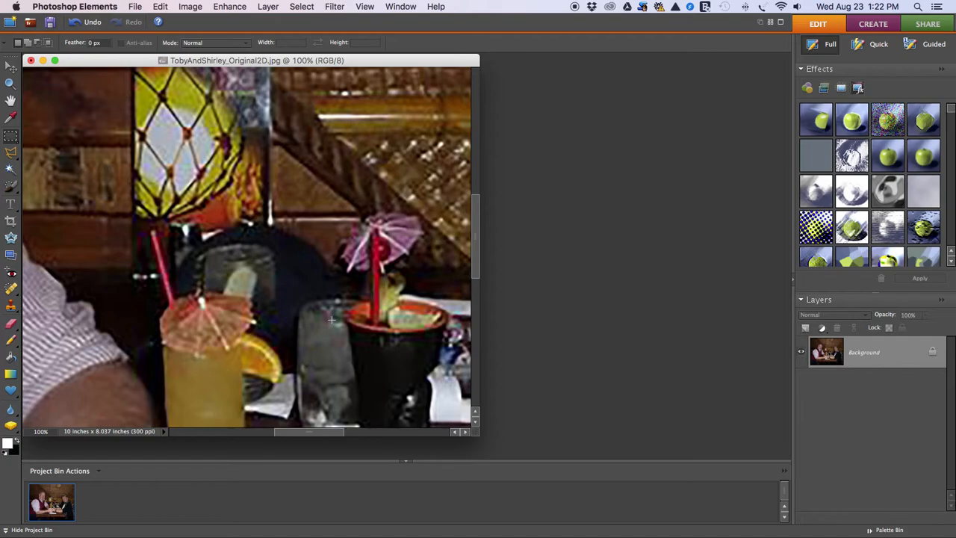
scroll(331, 320, "left", 10)
scroll(324, 300, "right", 4)
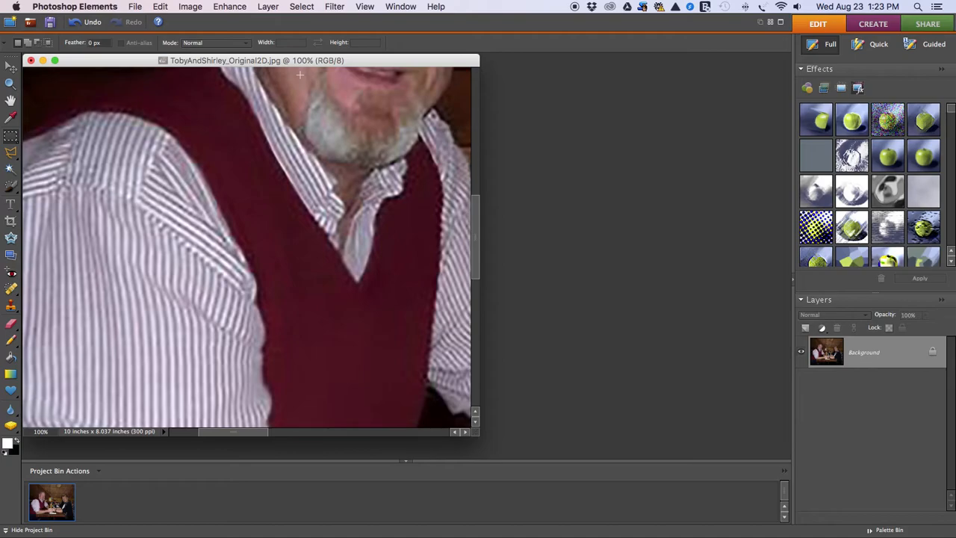
key("super+minus")
key("super+minus")
key("super+minus")
key("super+minus")
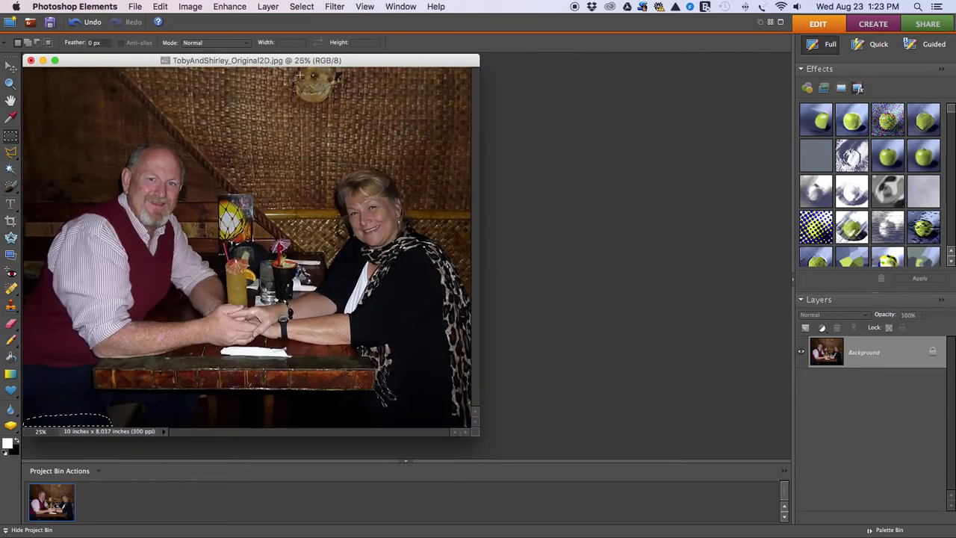
Examine the photo's pixel detail around the drinks at 300% magnification, and return to the 25% overview
key("super+equal")
key("super+equal")
key("super+equal")
key("super+equal")
key("super+equal")
key("super+equal")
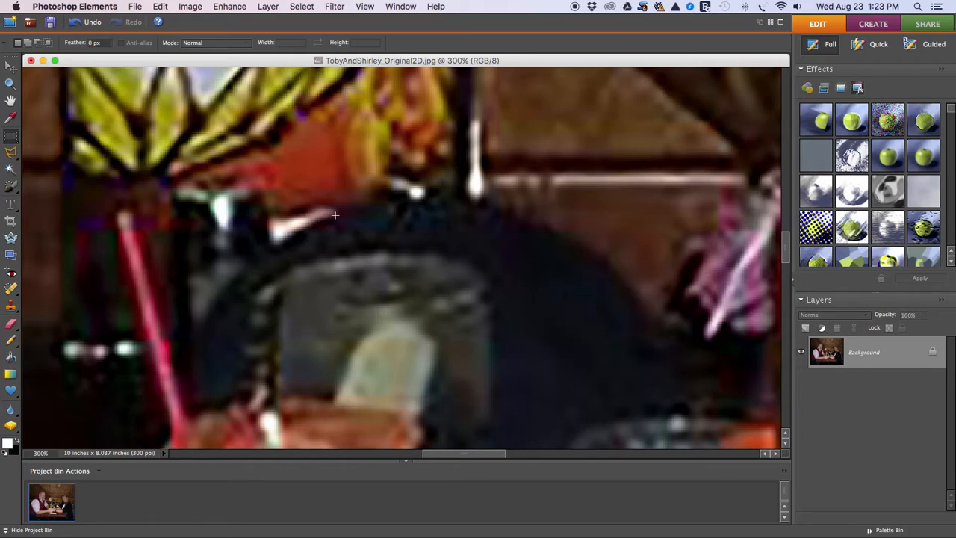
key("super+minus")
key("super+minus")
key("super+minus")
key("super+minus")
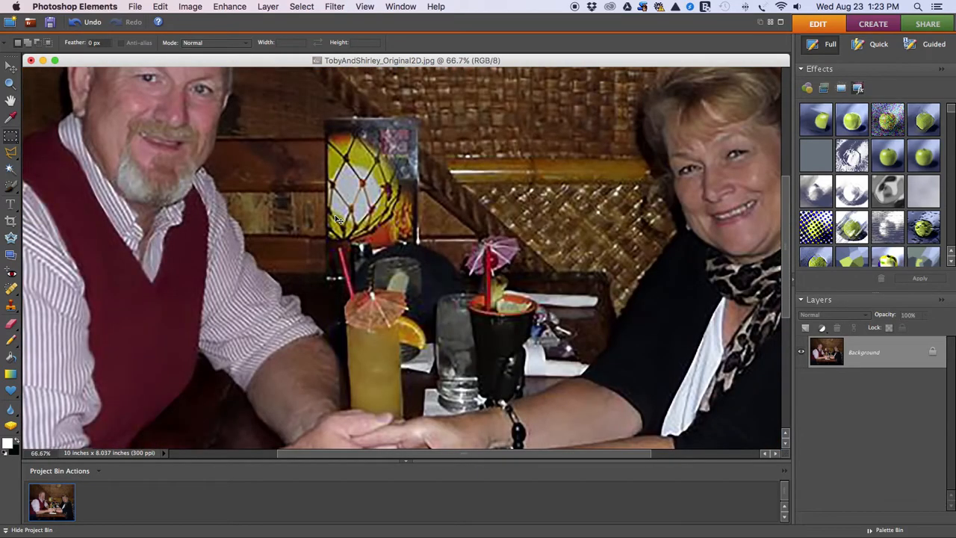
key("super+minus")
key("super+minus")
key("super+minus")
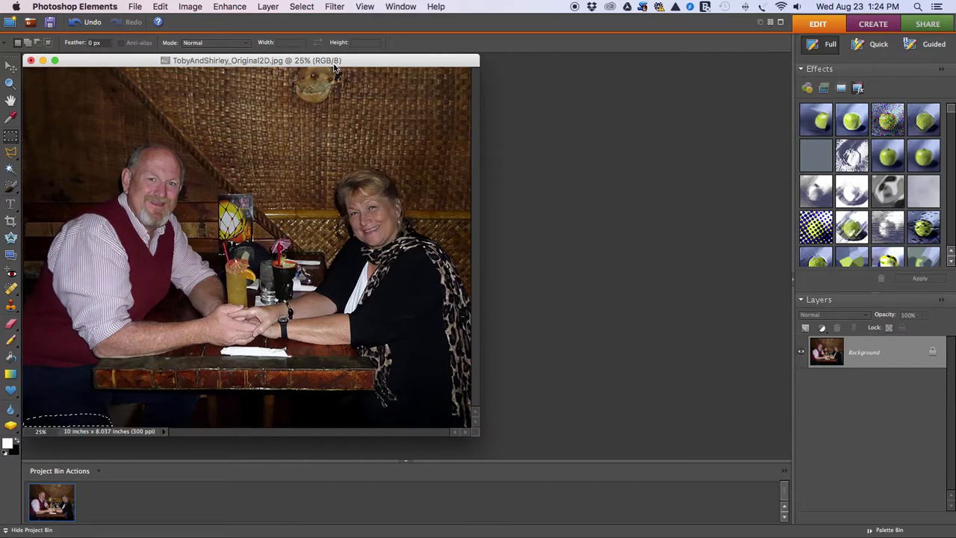
Inspect the outline of the leg selection along the photo's lower edge at 100% magnification
key("super+alt+0")
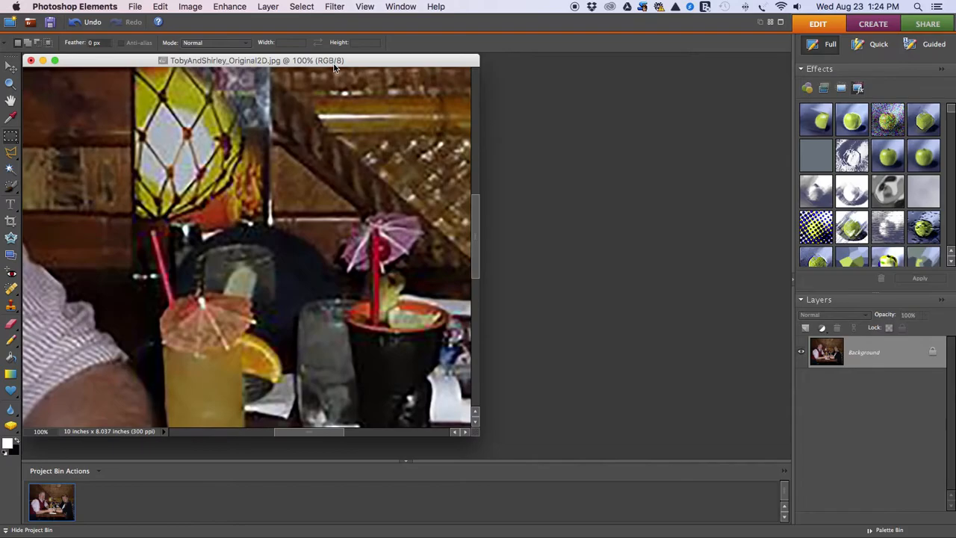
scroll(354, 369, "down", 5)
scroll(355, 369, "up", 15)
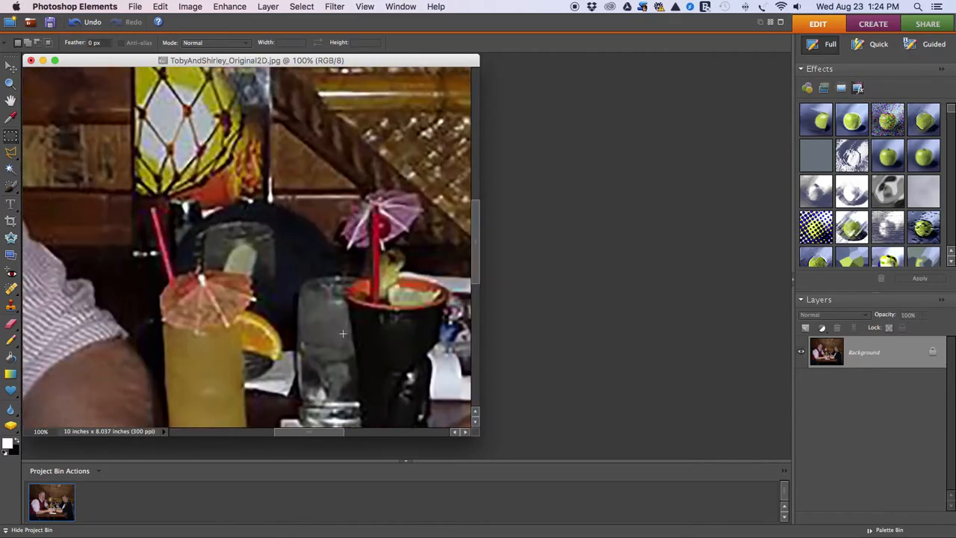
scroll(354, 370, "left", 10)
scroll(354, 369, "down", 15)
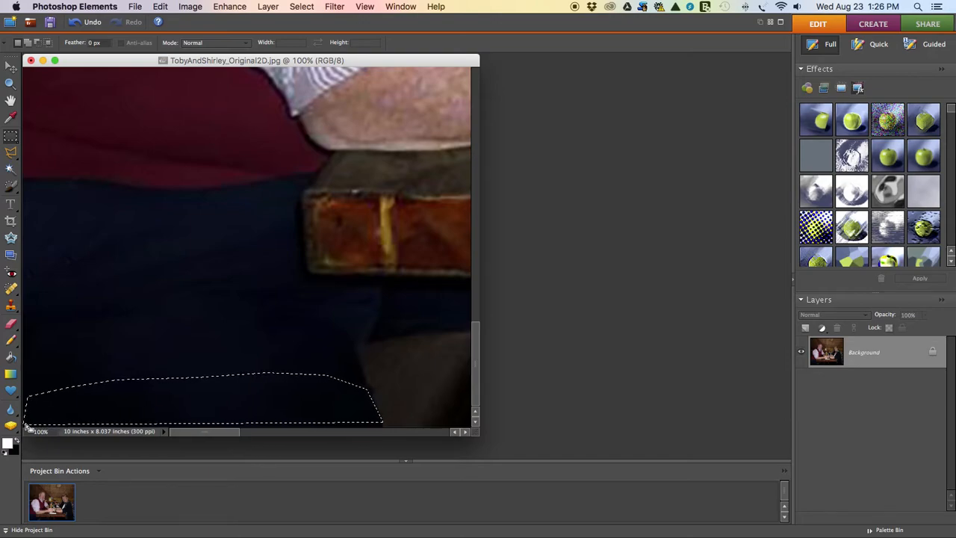
scroll(30, 403, "up", 1)
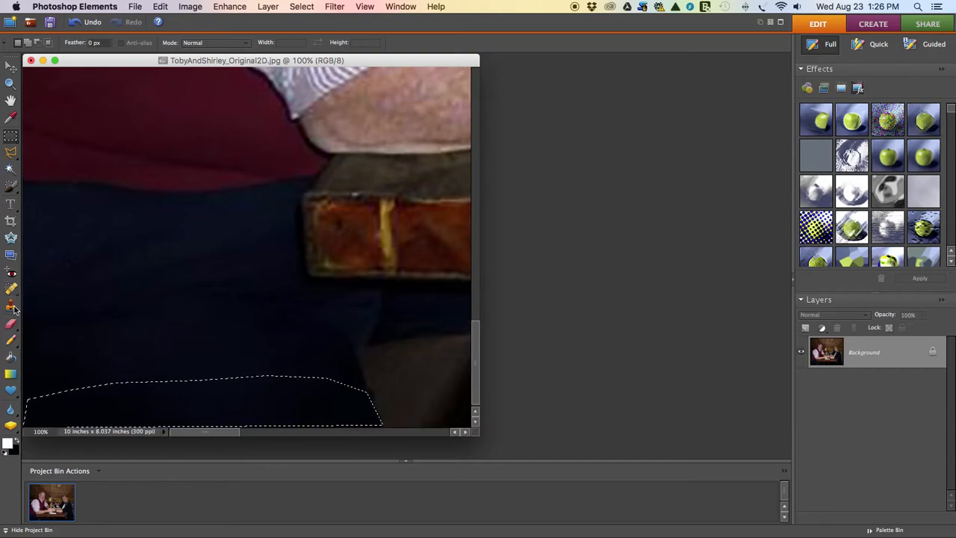
scroll(77, 322, "down", 1)
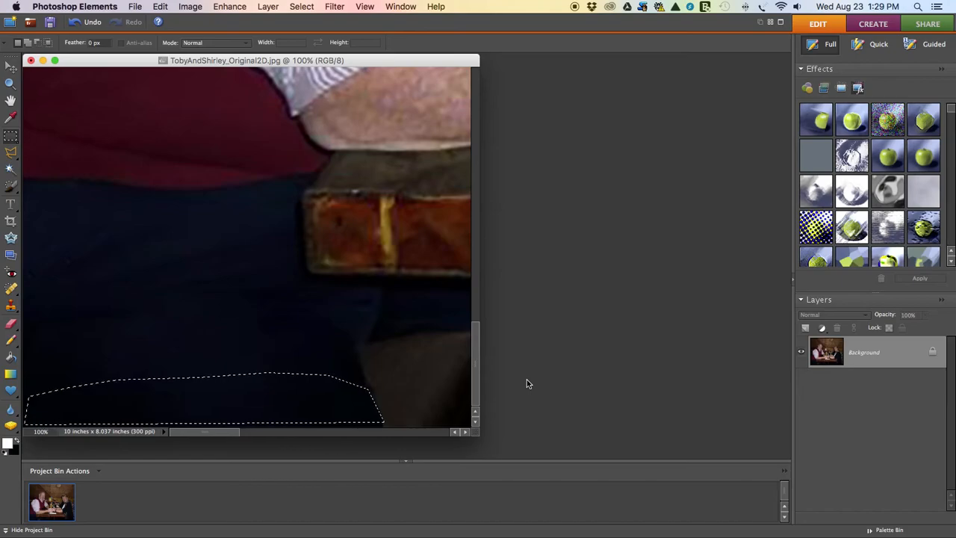
Extend the leg selection upward using the Polygonal Lasso tool in Add to Selection mode
key("super+minus")
key("super+minus")
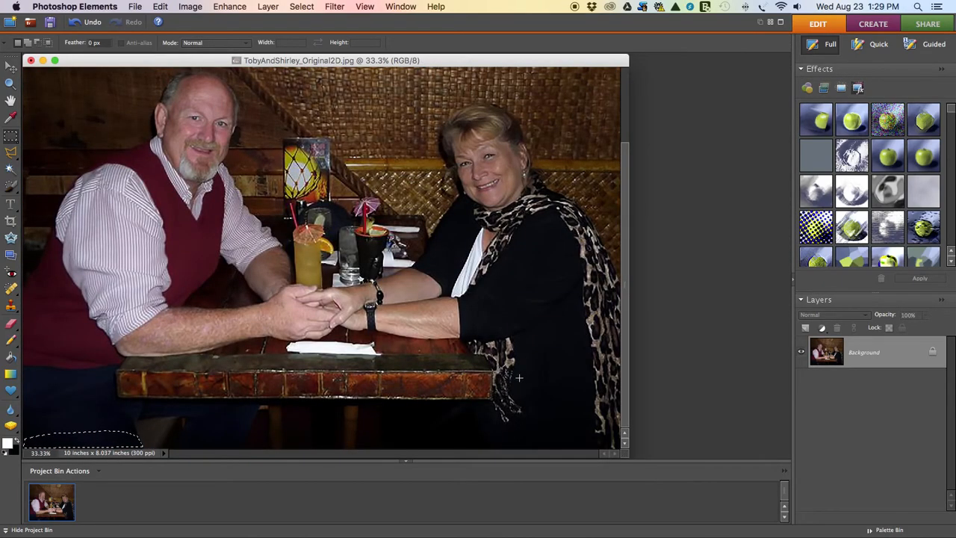
left_click(11, 152)
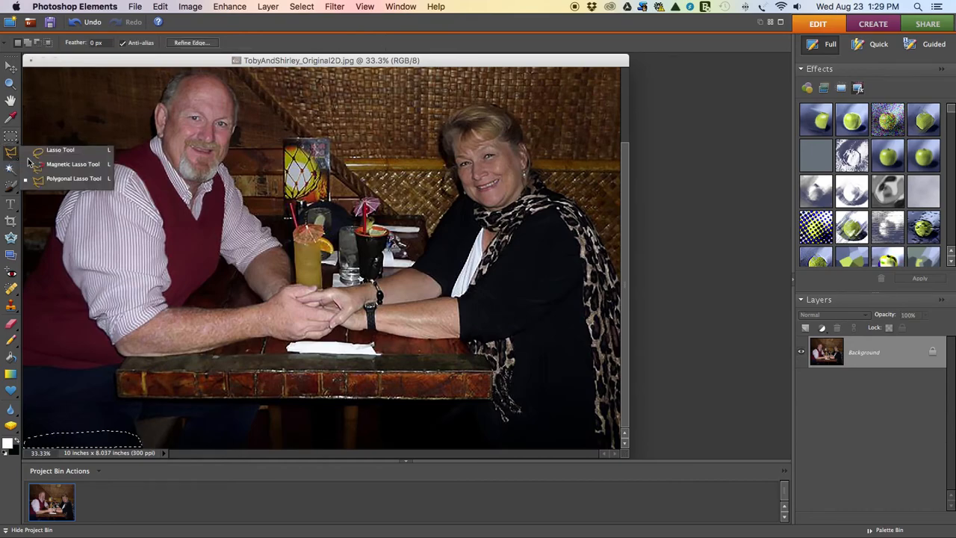
left_click(65, 178)
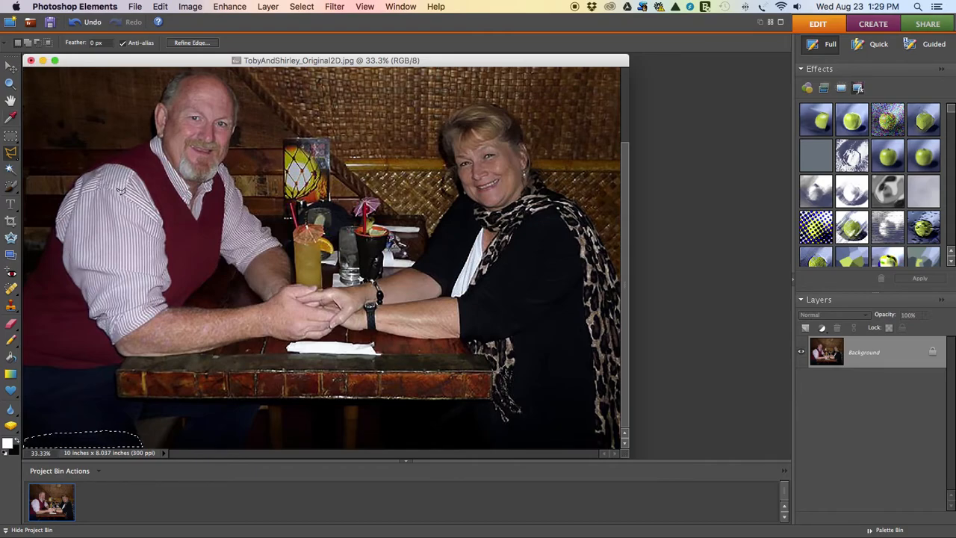
left_click(135, 420)
left_click(28, 43)
left_click(142, 437)
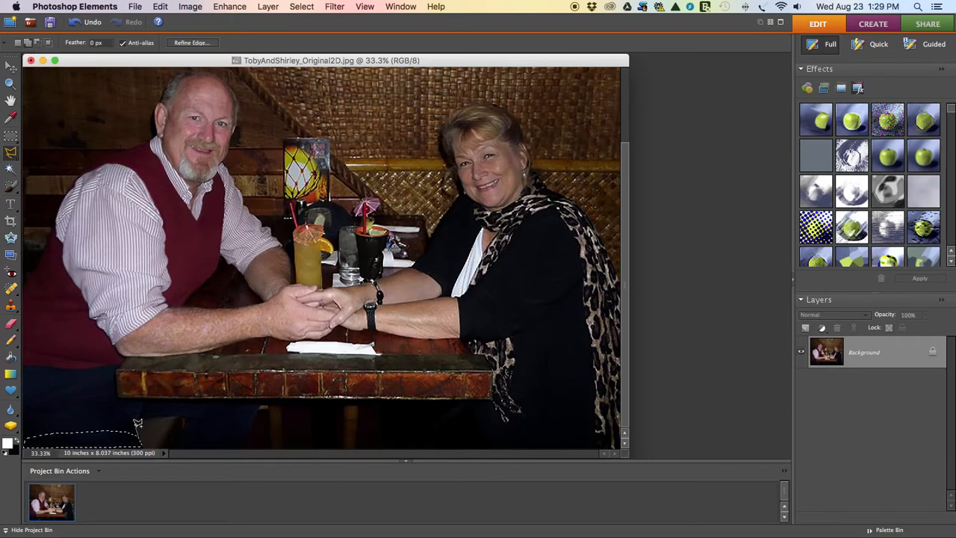
left_click(136, 423)
left_click(132, 417)
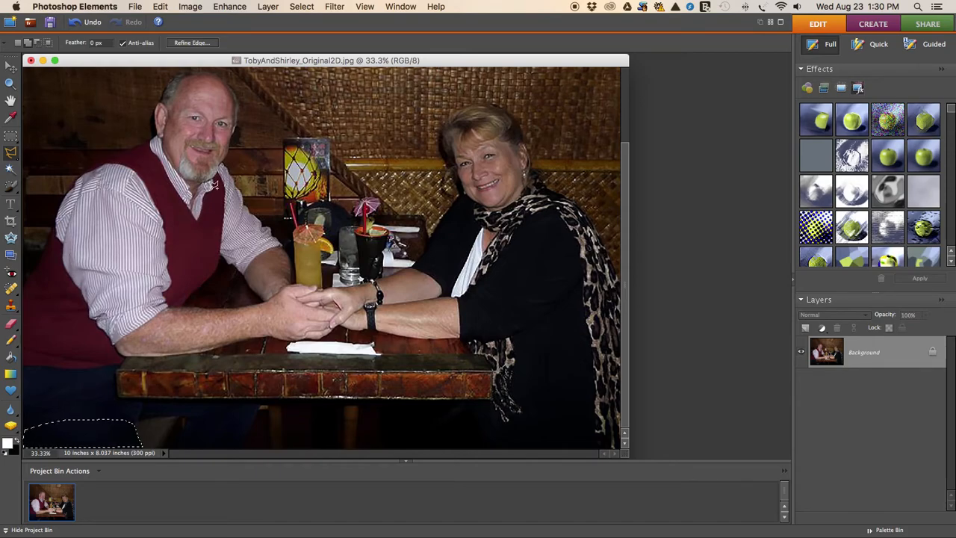
Try to save the enlarged leg outline as a new selection named "002"
left_click(303, 6)
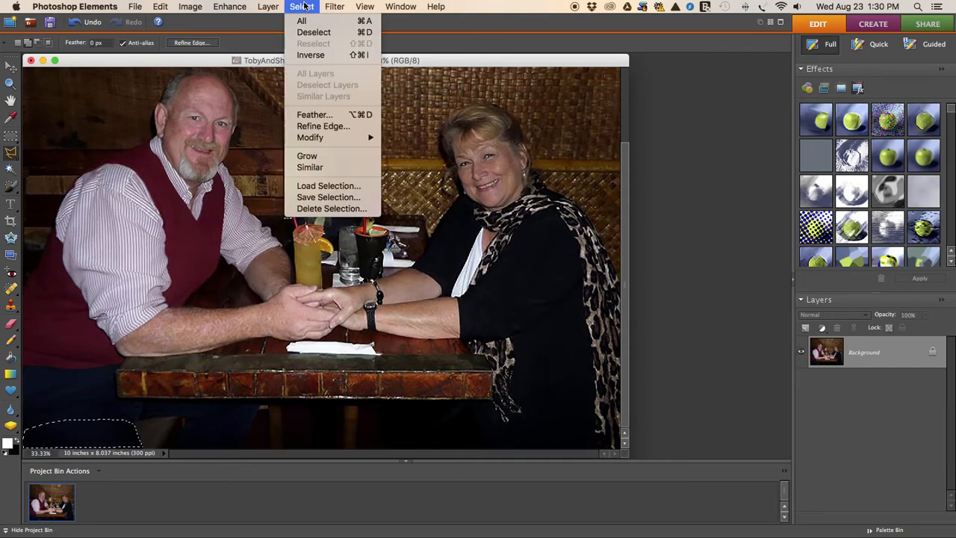
left_click(315, 199)
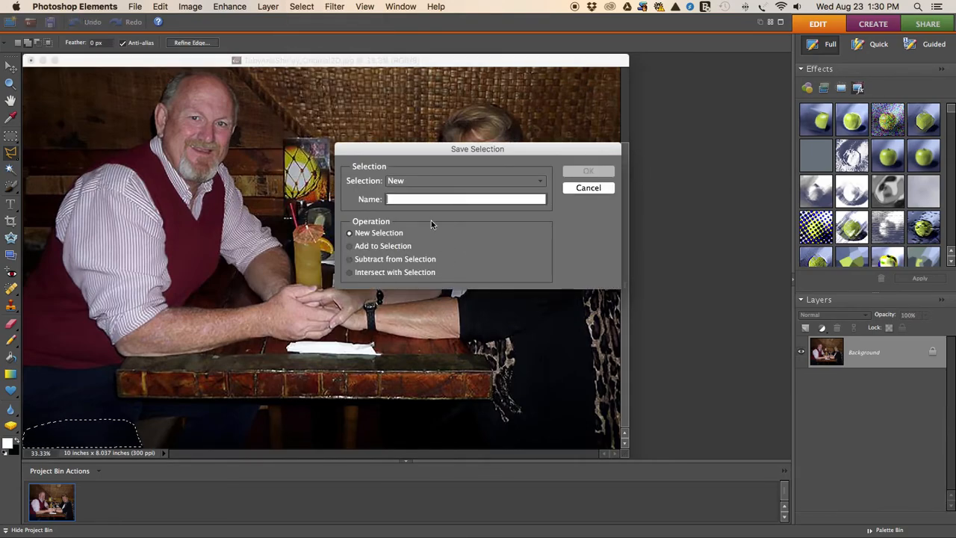
type("002")
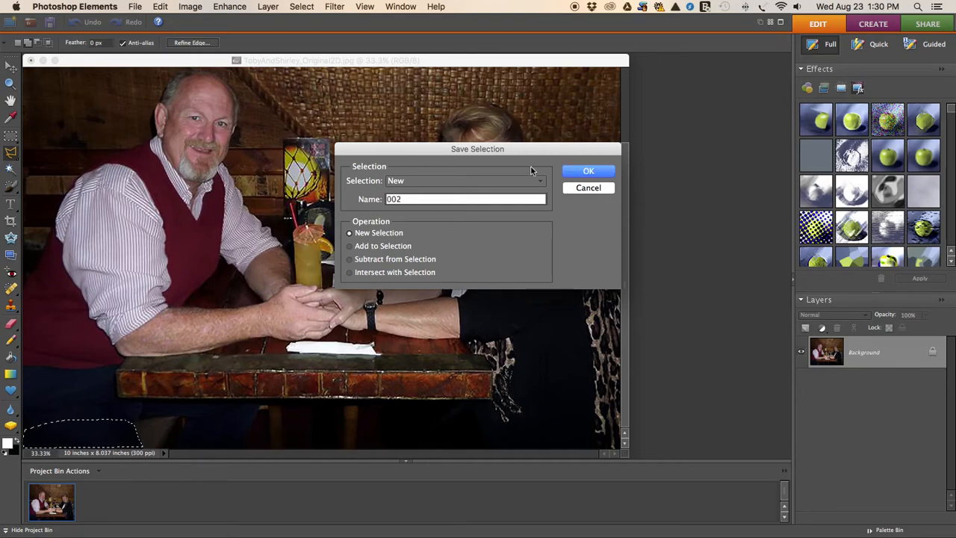
left_click(588, 188)
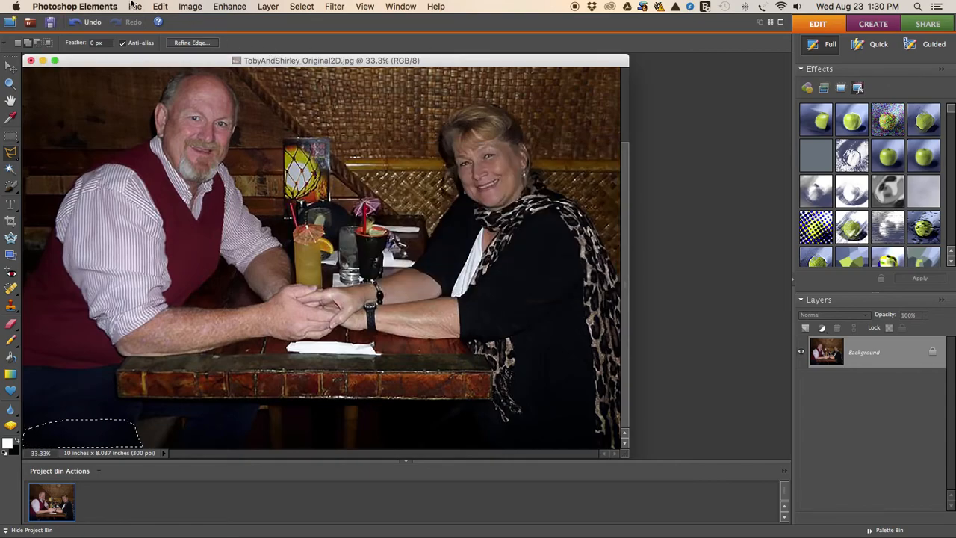
left_click(135, 6)
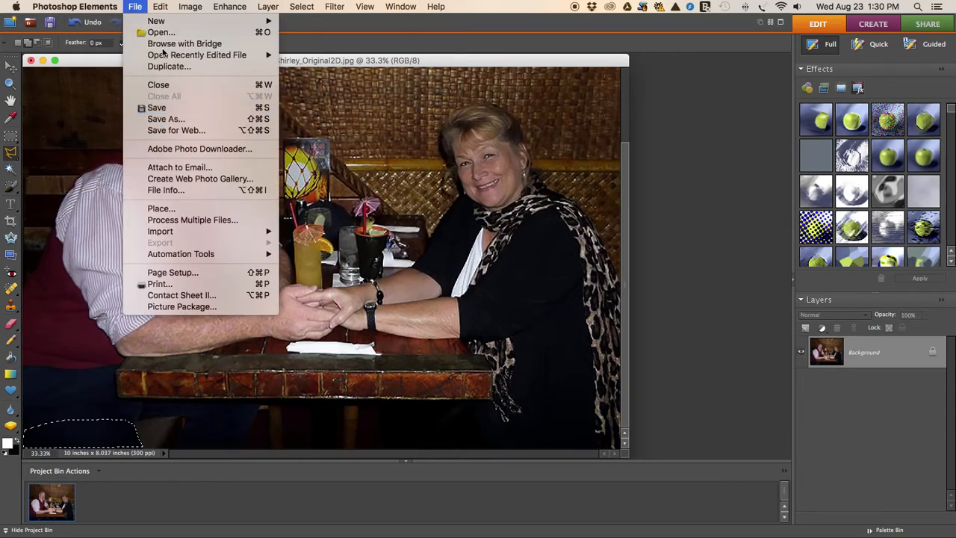
left_click(134, 6)
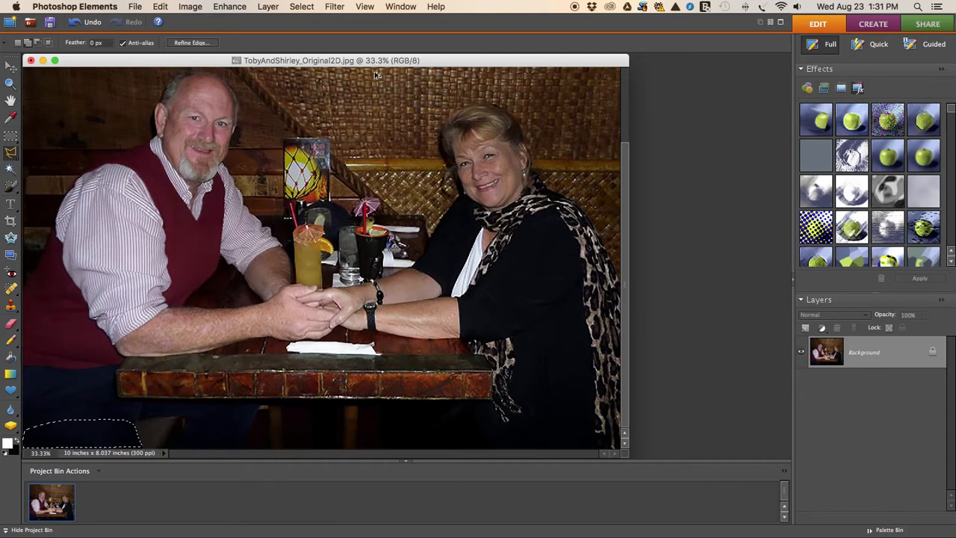
Inspect the enlarged leg selection's outline at 100% magnification, and return to the 25% overview
key("super+alt+0")
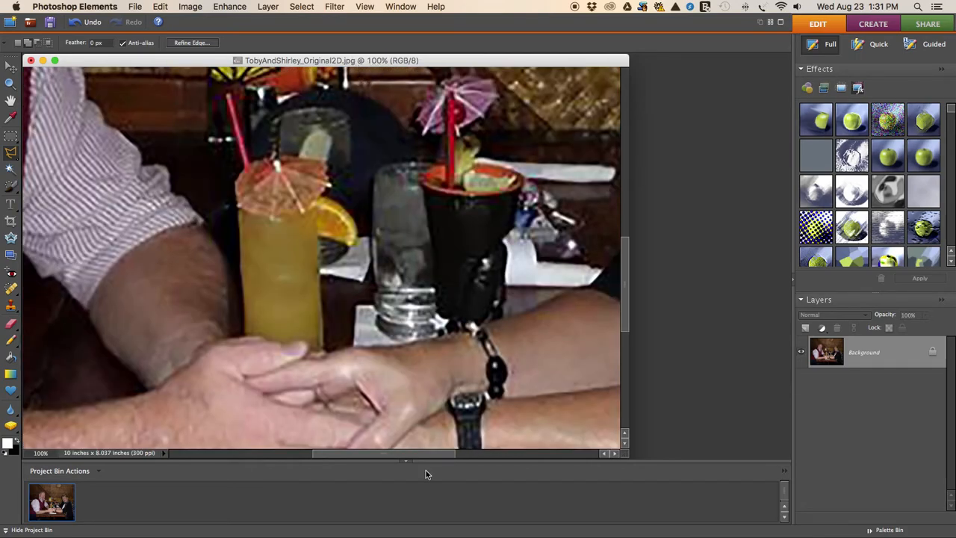
scroll(426, 470, "down", 10)
scroll(420, 469, "left", 15)
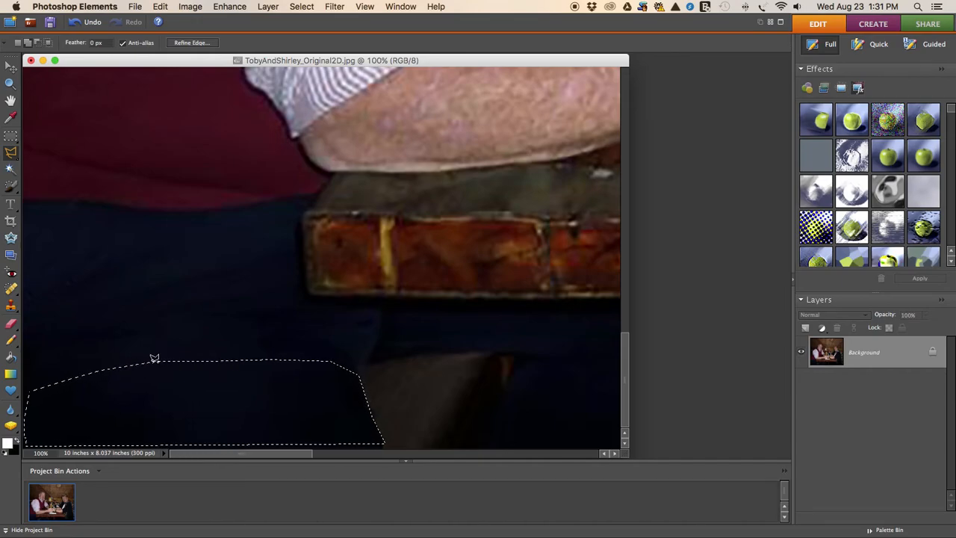
key("super+minus")
key("super+minus")
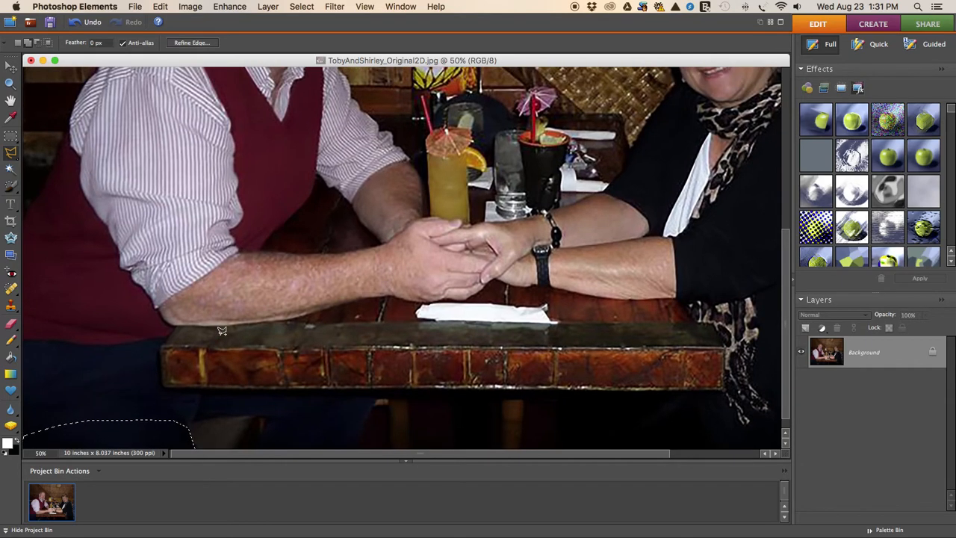
key("super+minus")
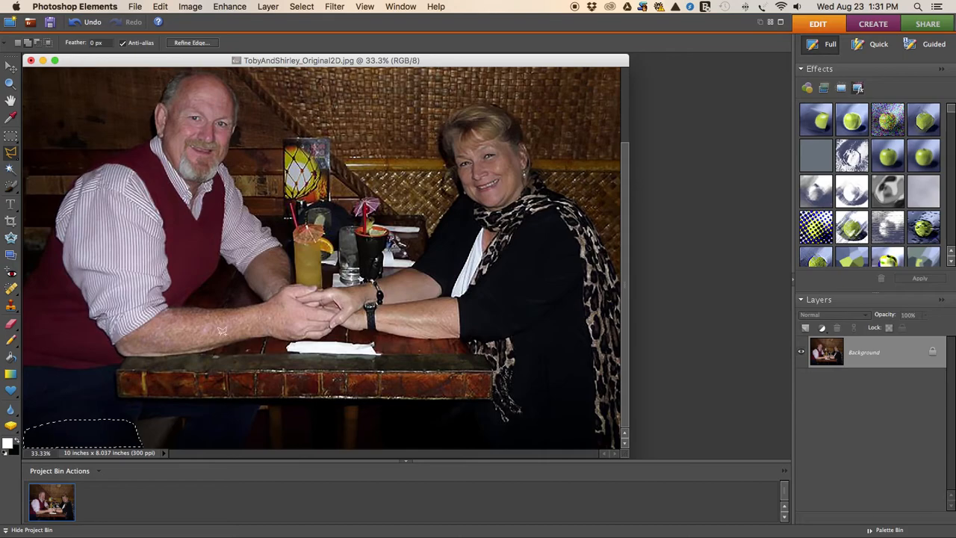
key("super+minus")
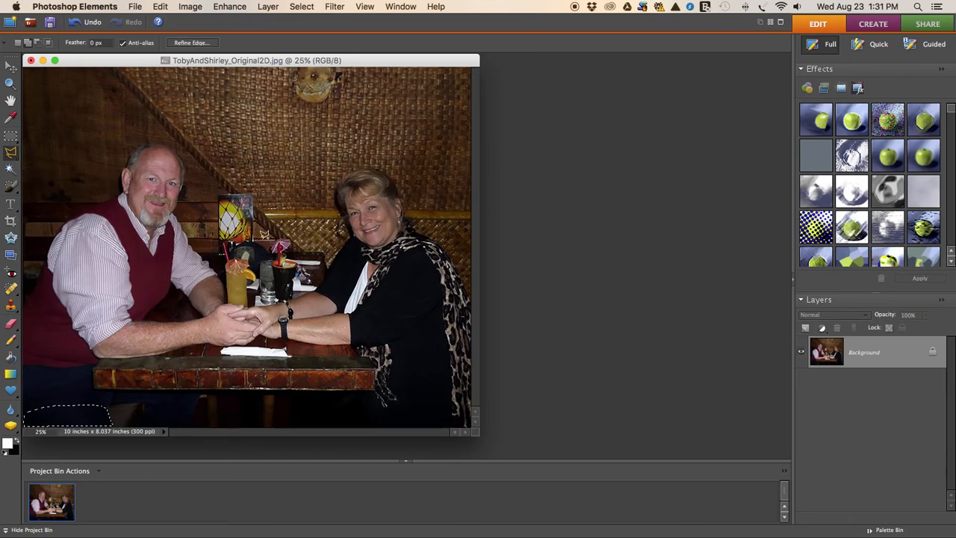
Switch to Finder, open the 24IncrementalDepthSlices movie from the desktop, and play it in QuickTime Player
key("super+Tab")
key("super+Tab")
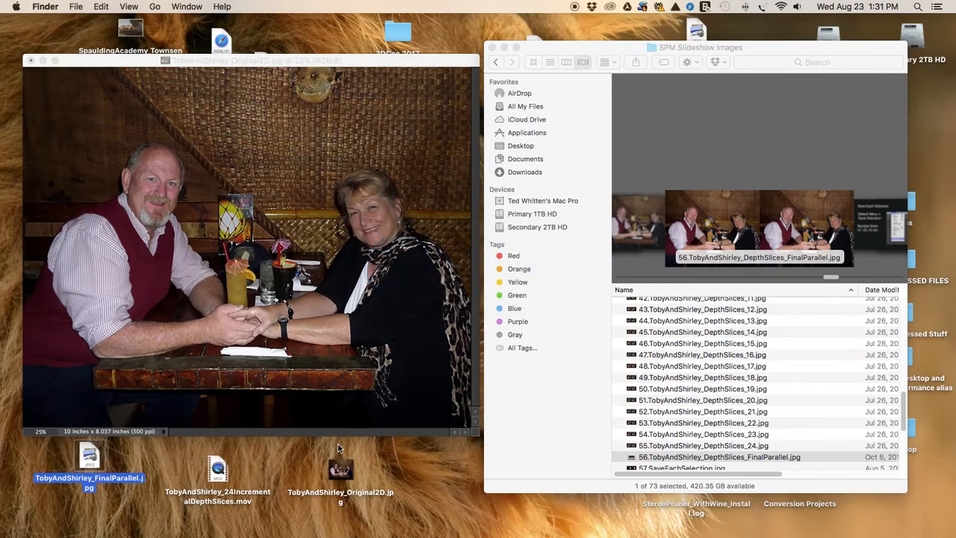
double_click(217, 469)
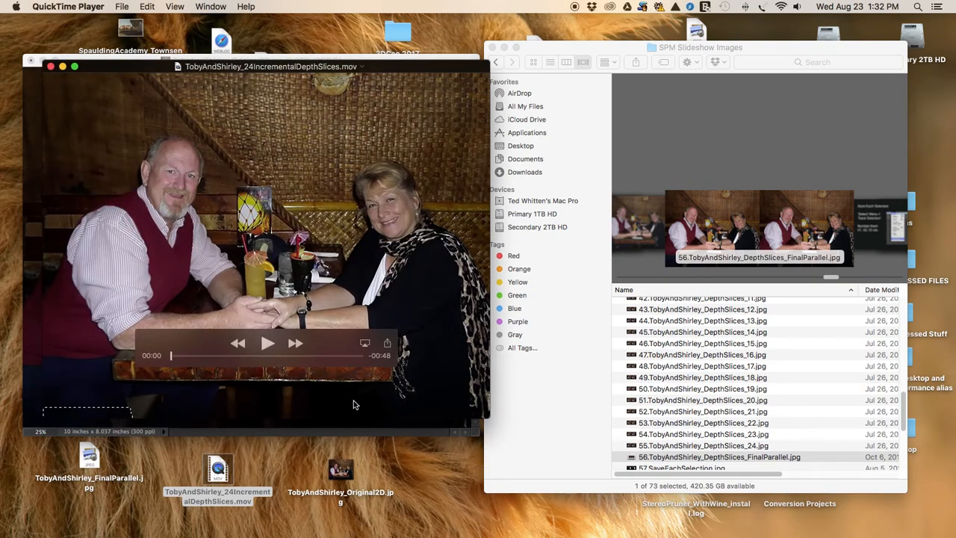
left_click(267, 344)
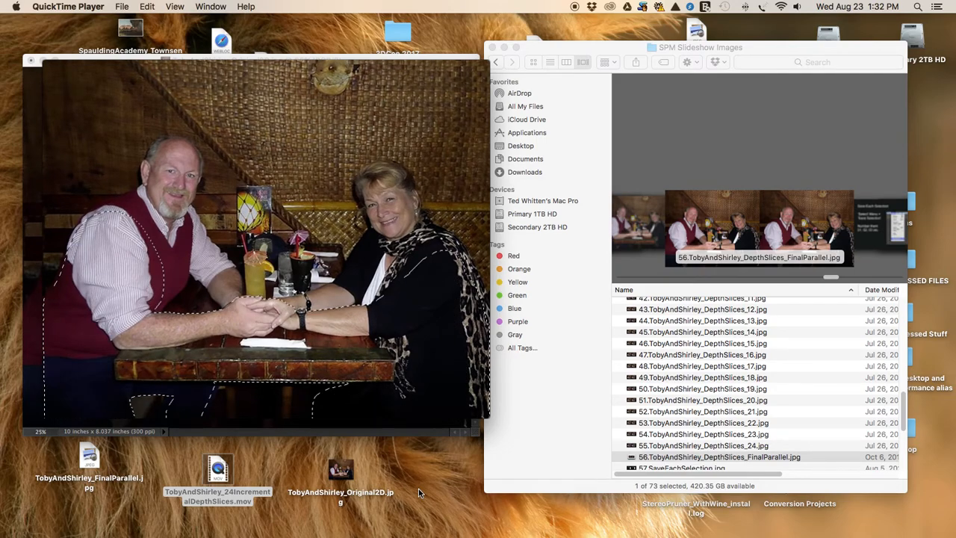
mouse_move(417, 357)
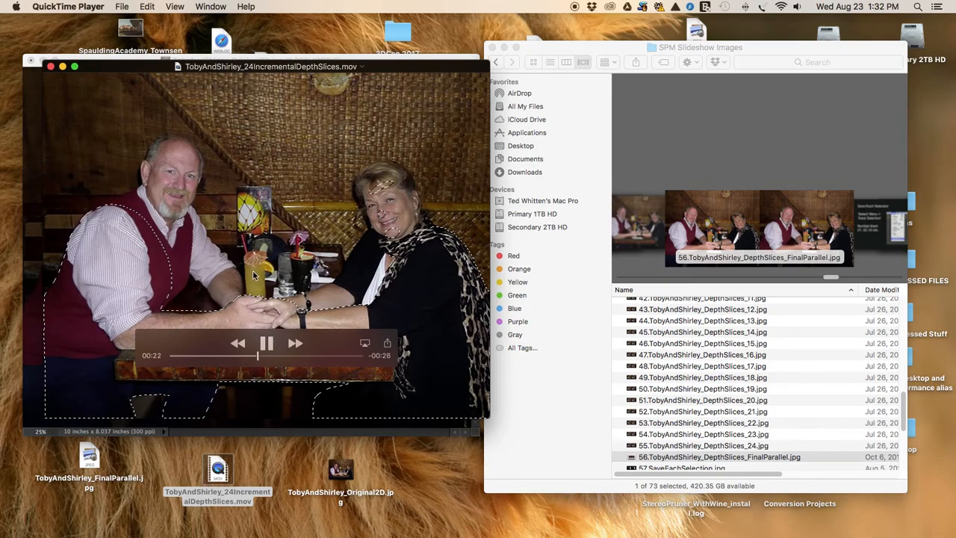